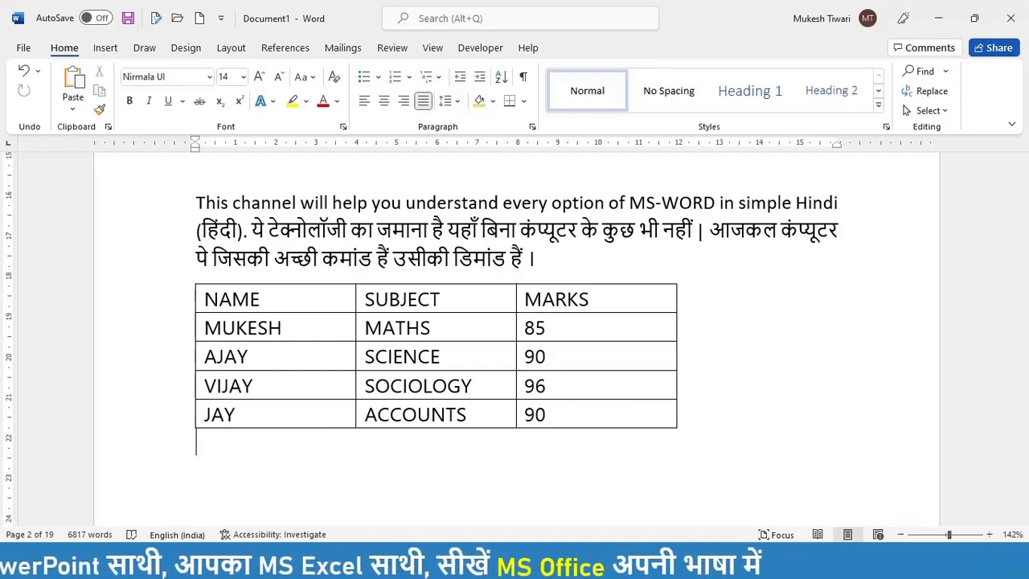
Select the entire marks table and expand the full Table Styles gallery.
click(491, 358)
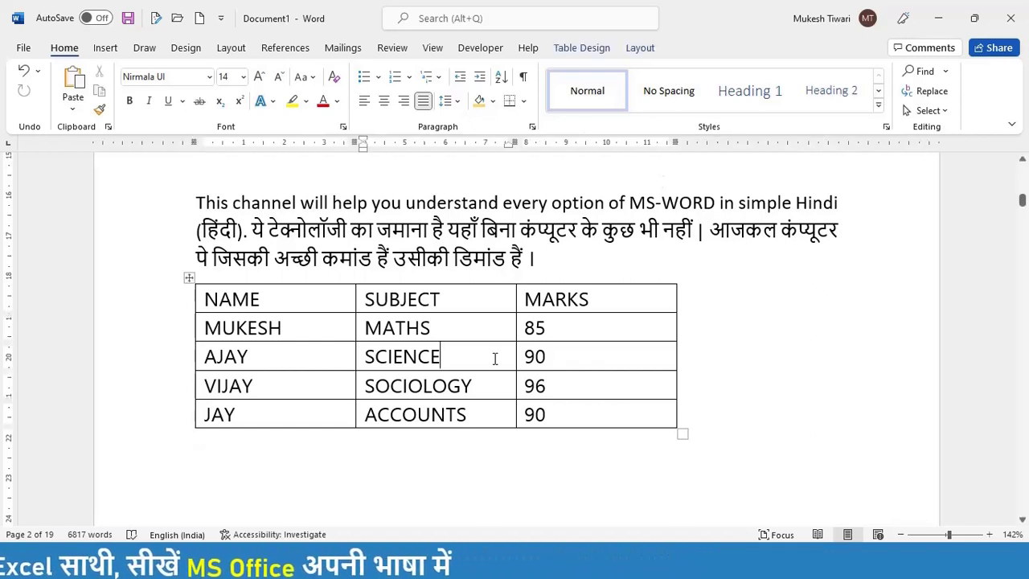
click(190, 277)
click(581, 107)
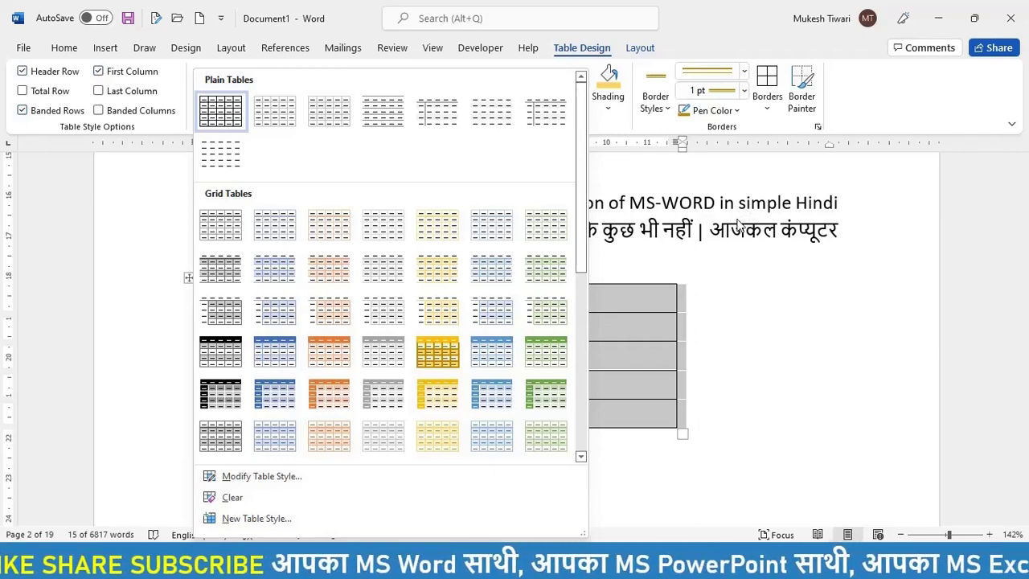
click(692, 356)
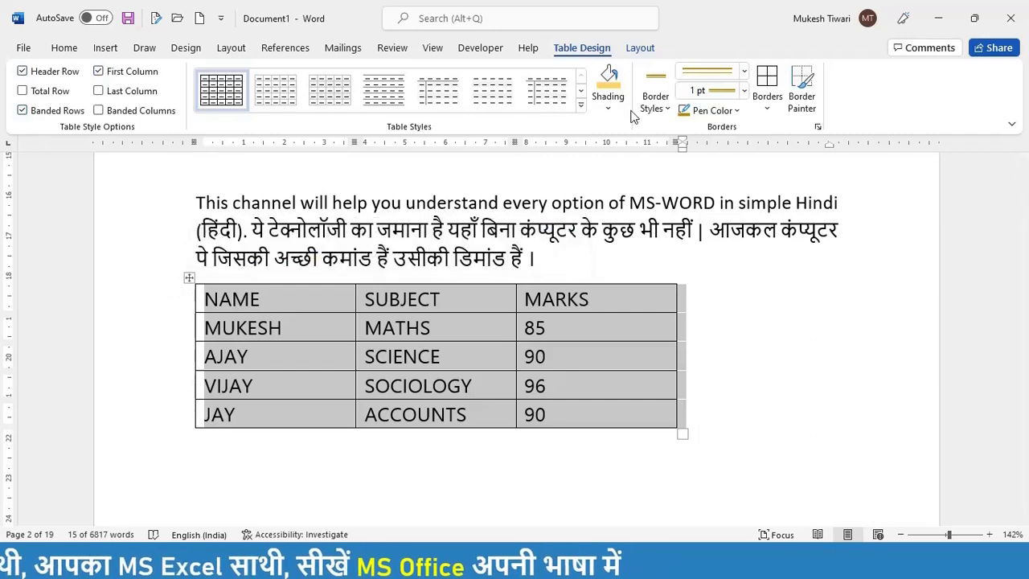
click(580, 109)
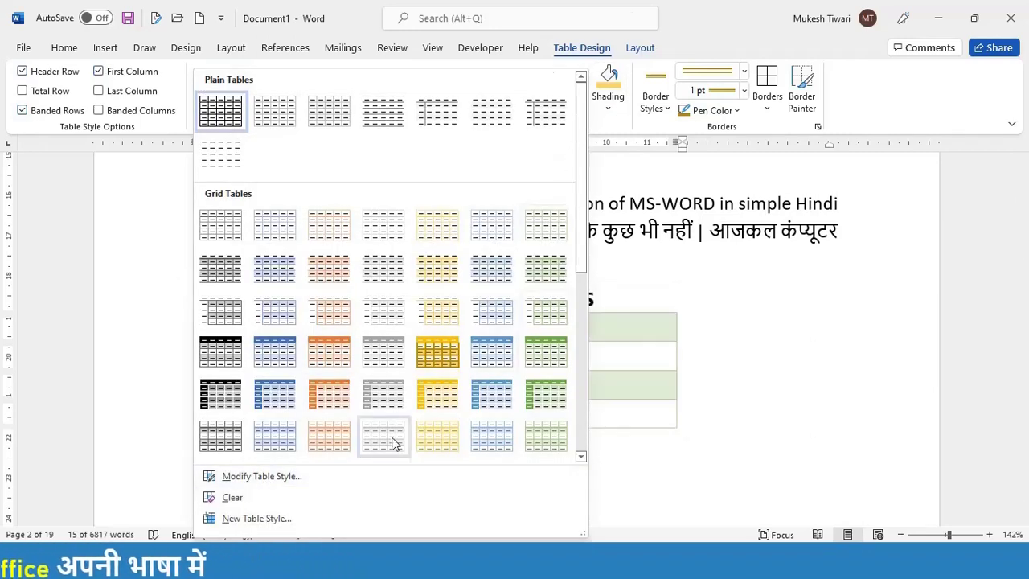
Start a new table style and replace the default Style1 name with 'AAPKA MS WORD SAATHI'.
click(262, 520)
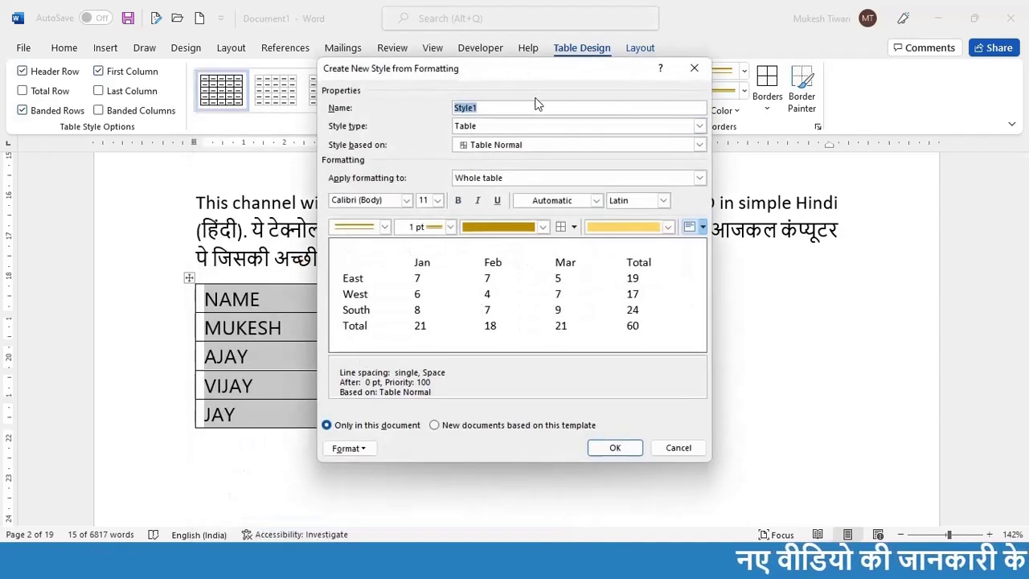
click(552, 108)
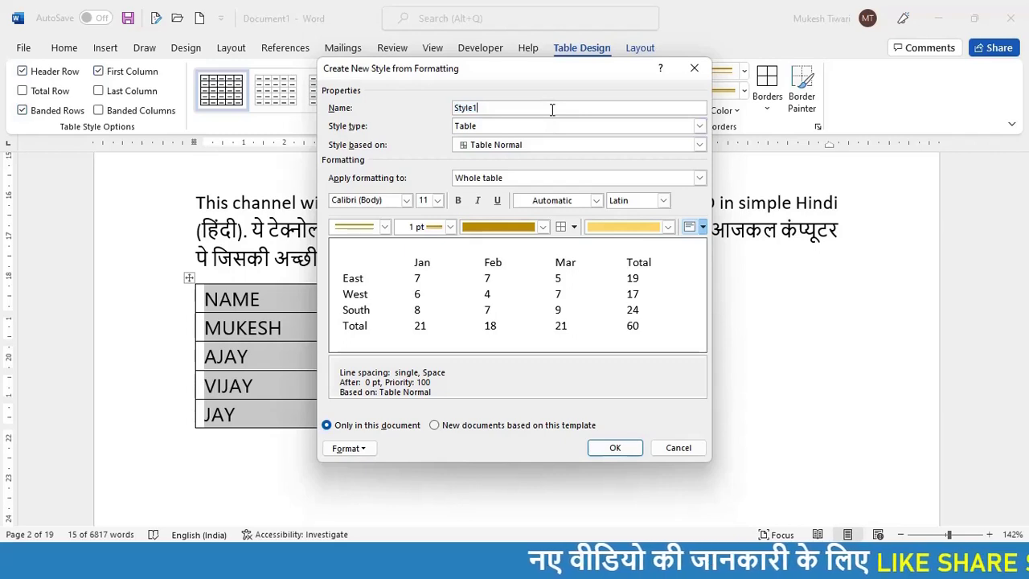
key(BackSpace)
key(BackSpace)
key(BackSpace)
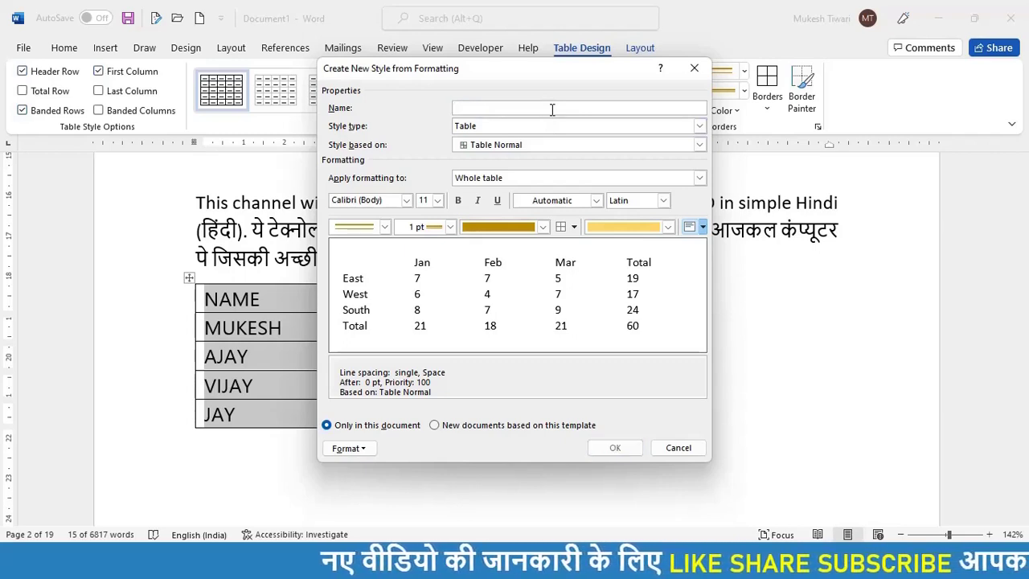
text(AAPKA)
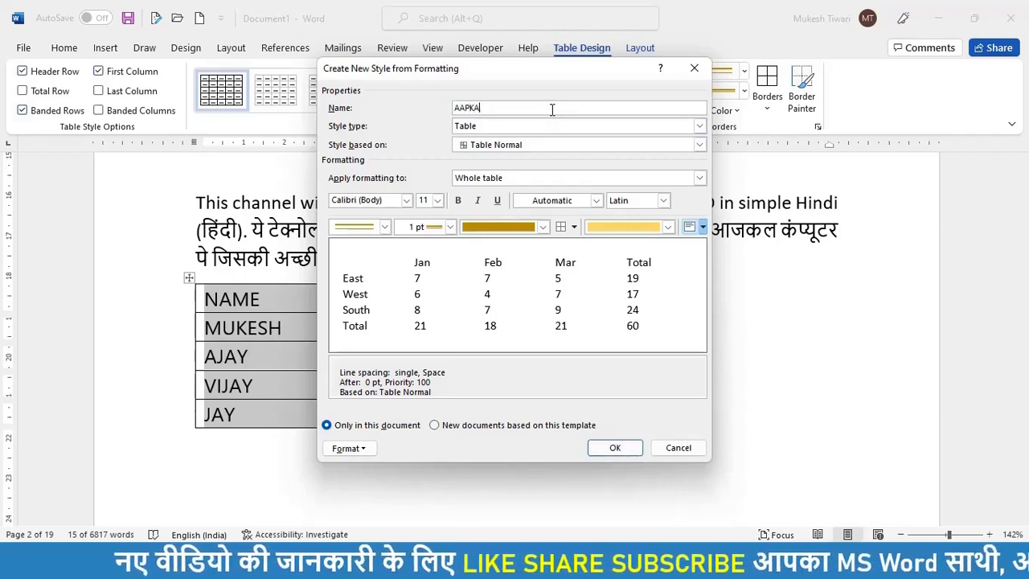
text( MS WORD)
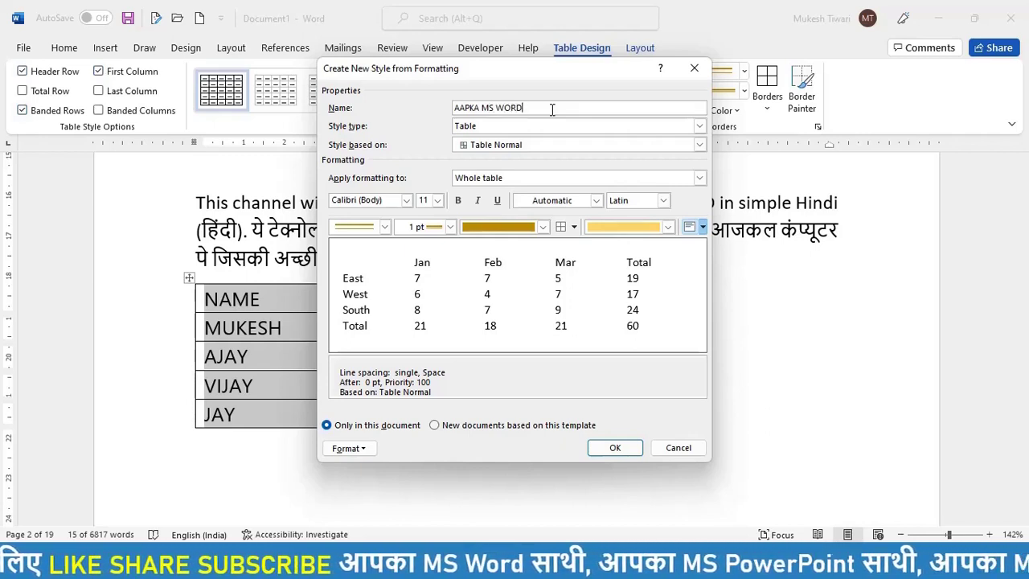
text( SAATHI)
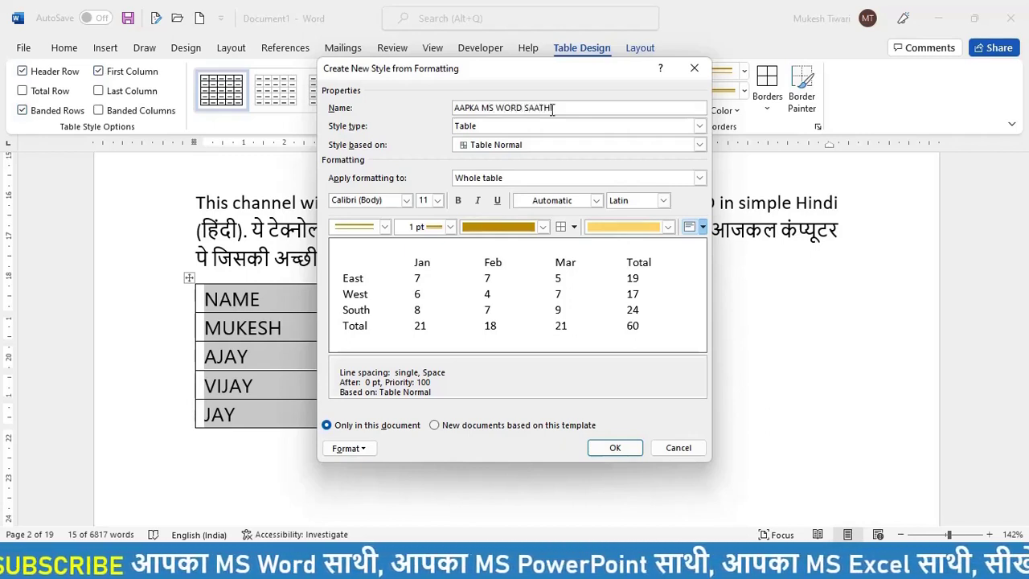
Try Table Grid 2, Table Grid 5, Table List 5 and Table List 6 as the base style.
click(697, 145)
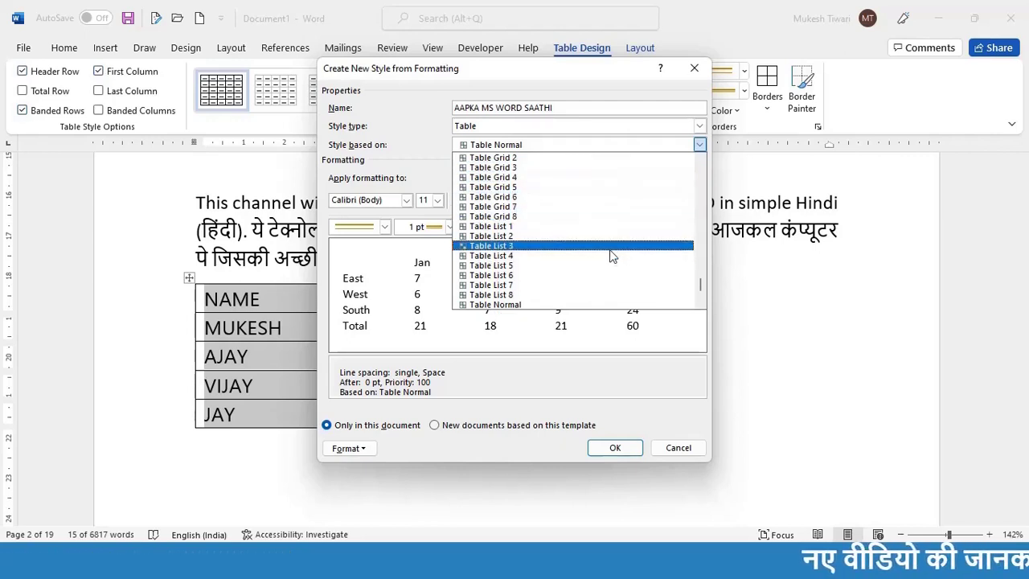
click(603, 160)
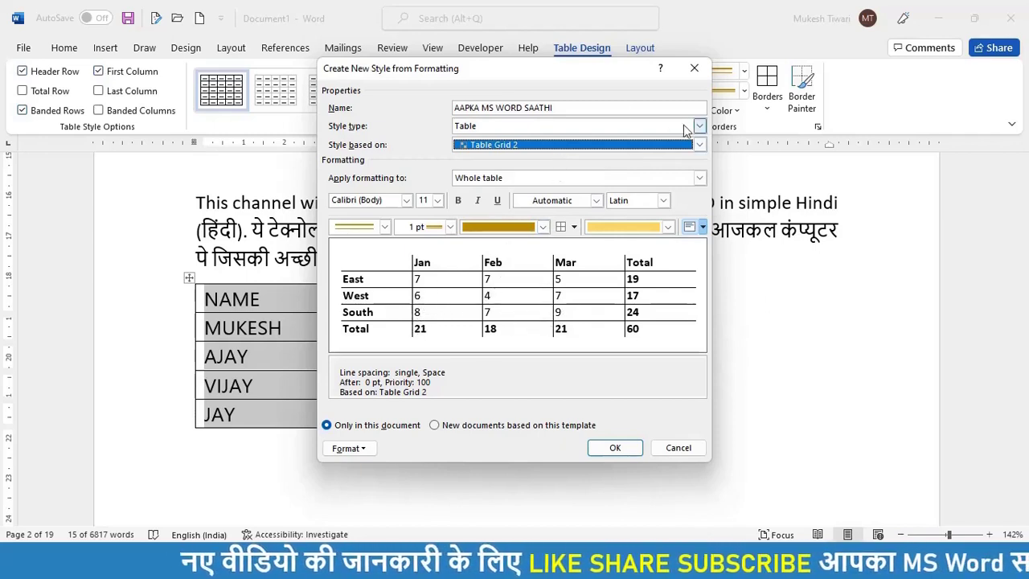
click(700, 145)
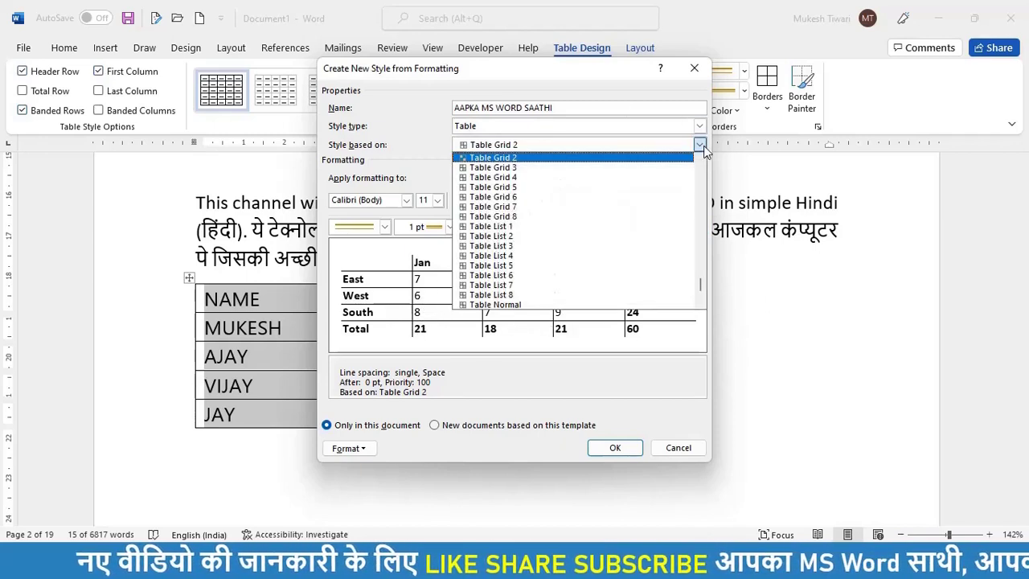
click(630, 187)
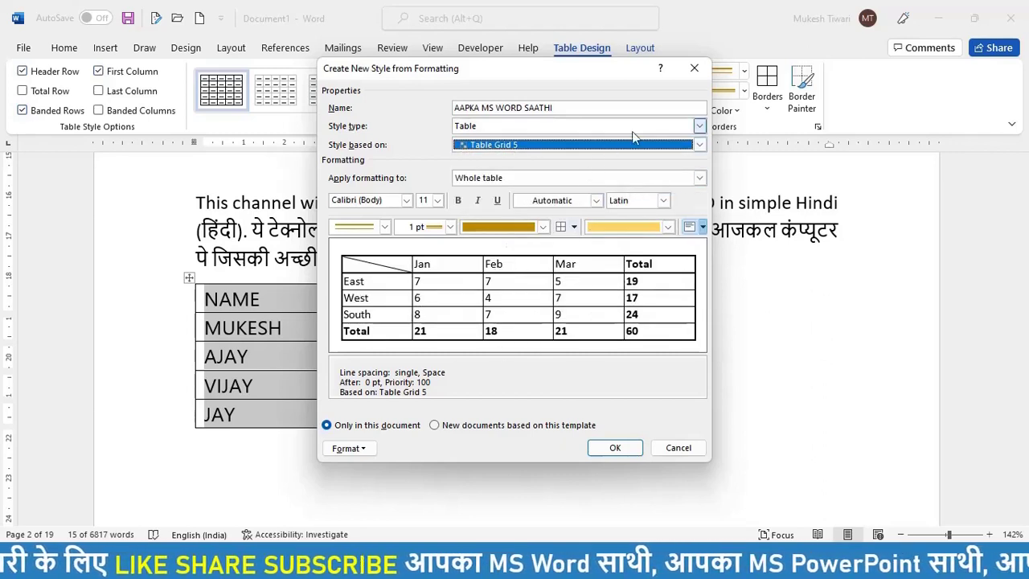
click(700, 145)
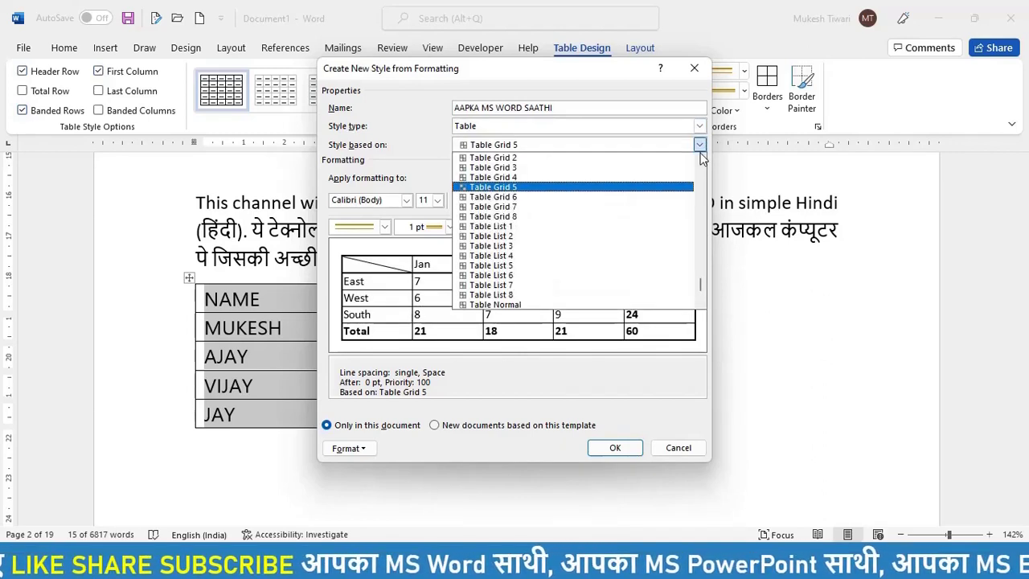
click(593, 265)
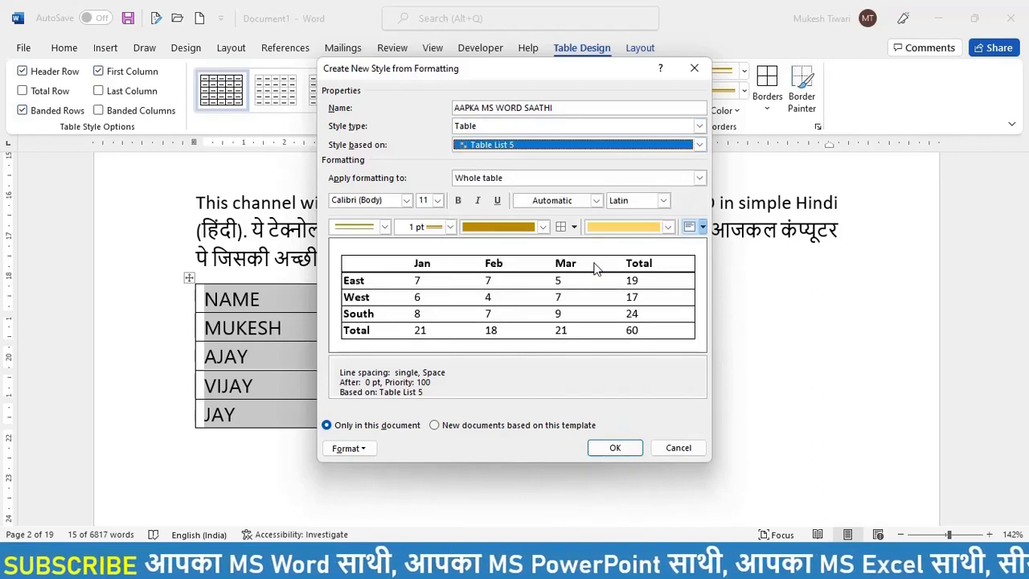
click(700, 146)
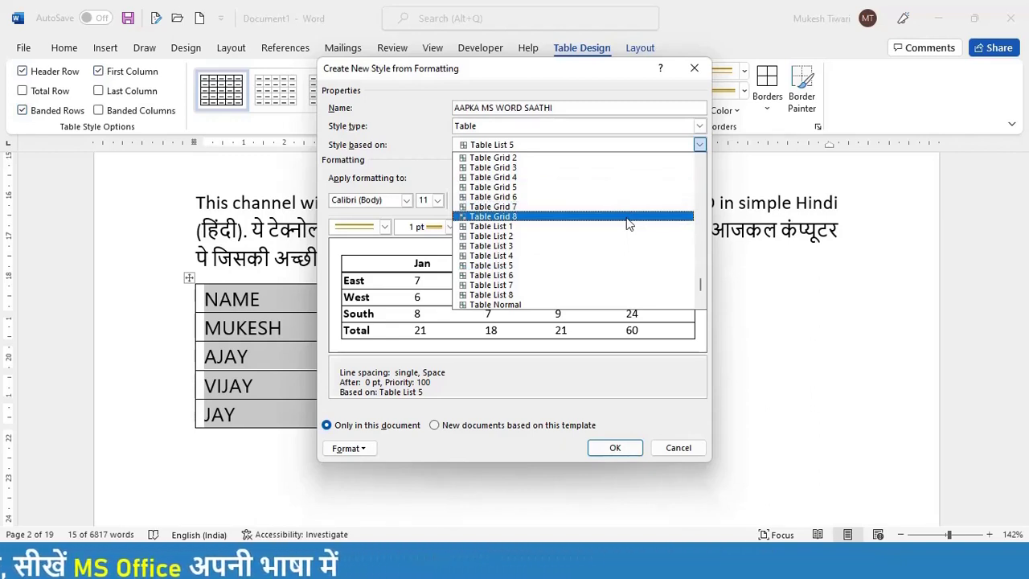
click(590, 276)
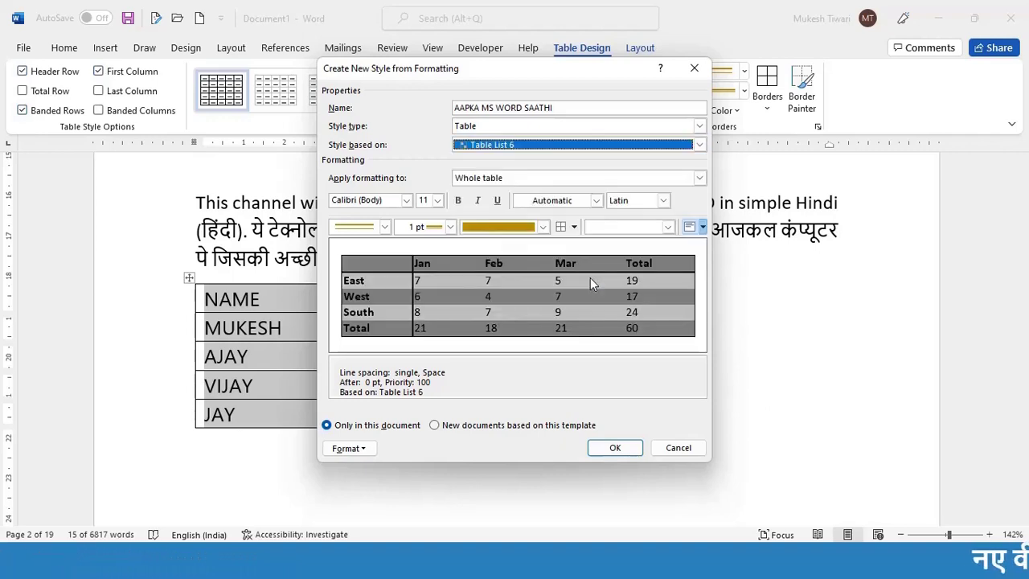
Settle on Table Grid 4 as the base style after trying Table Grid 6 and 3.
click(699, 178)
click(699, 146)
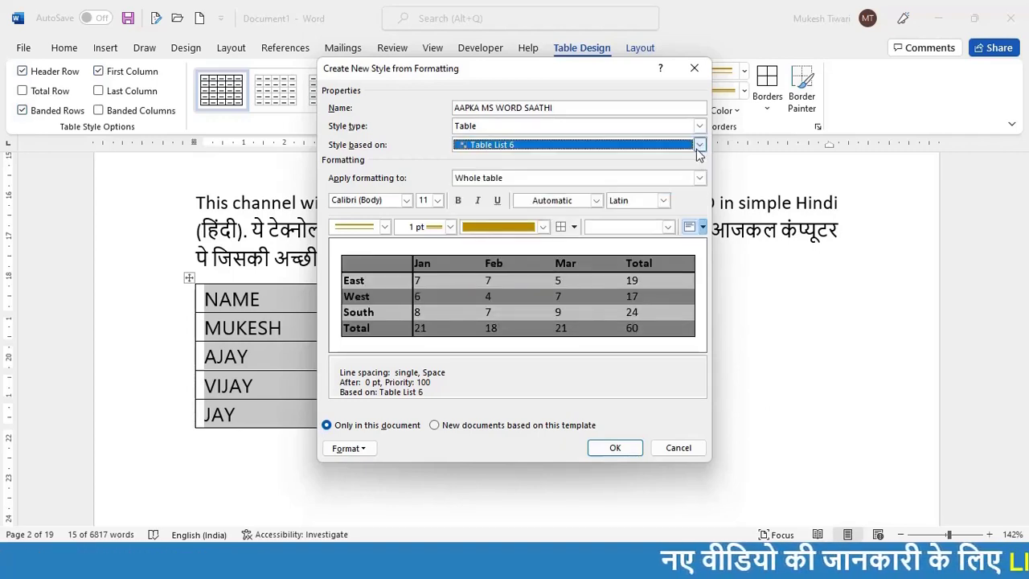
click(700, 144)
click(635, 198)
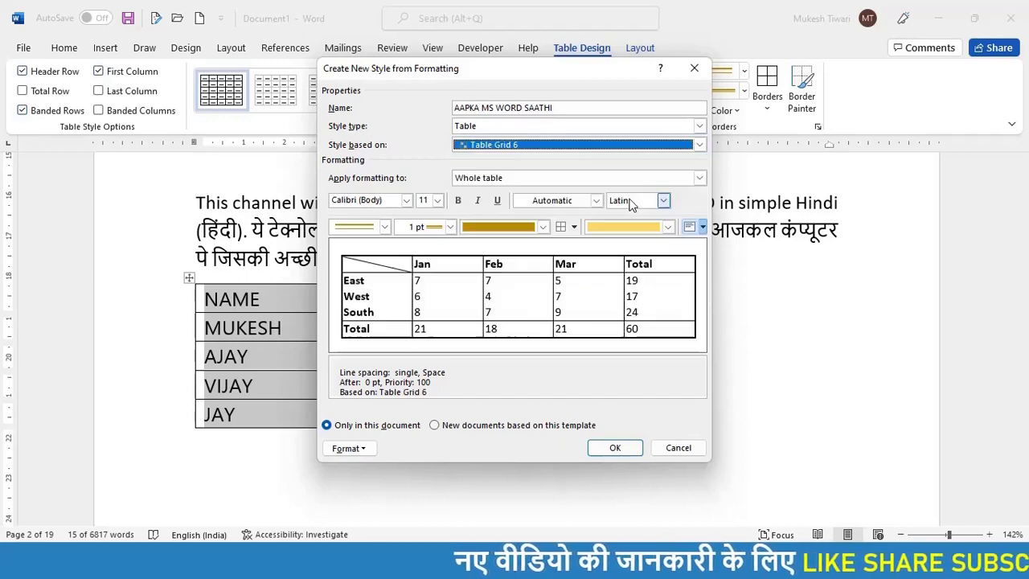
click(699, 145)
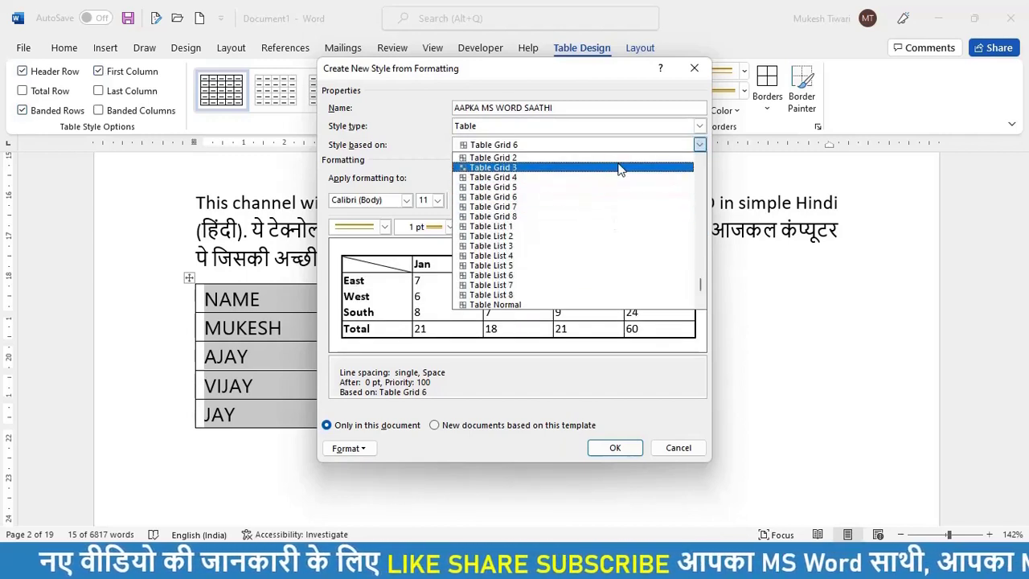
click(620, 167)
click(699, 145)
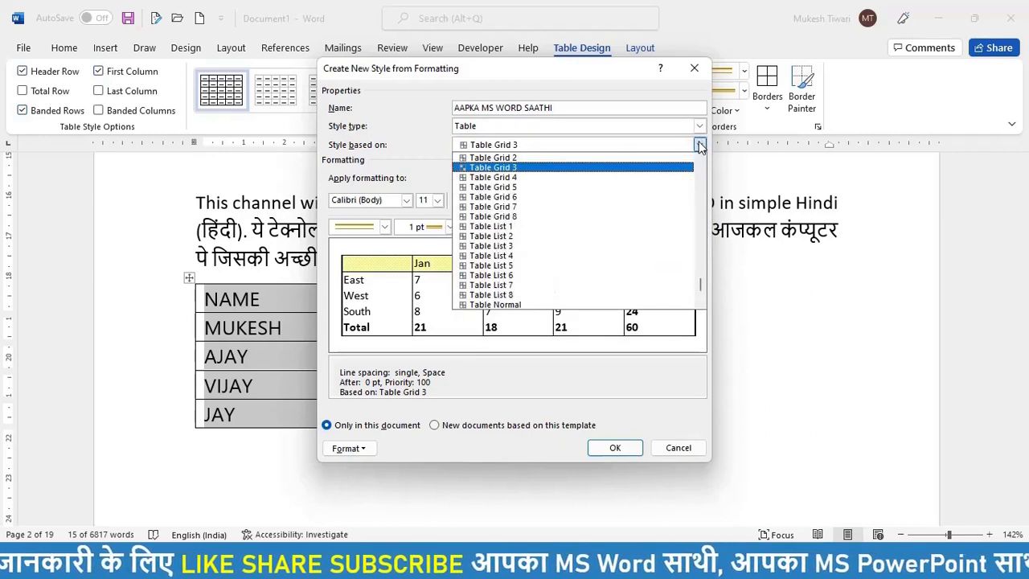
click(587, 179)
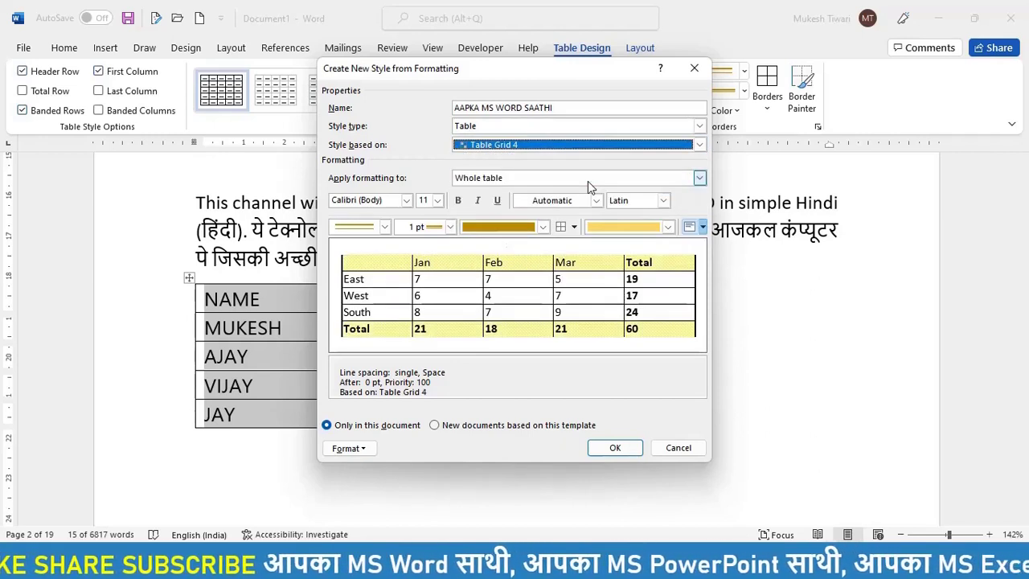
Format the whole table's text as Arial Rounded MT Bold, 16 pt, bold italic, light blue.
click(699, 179)
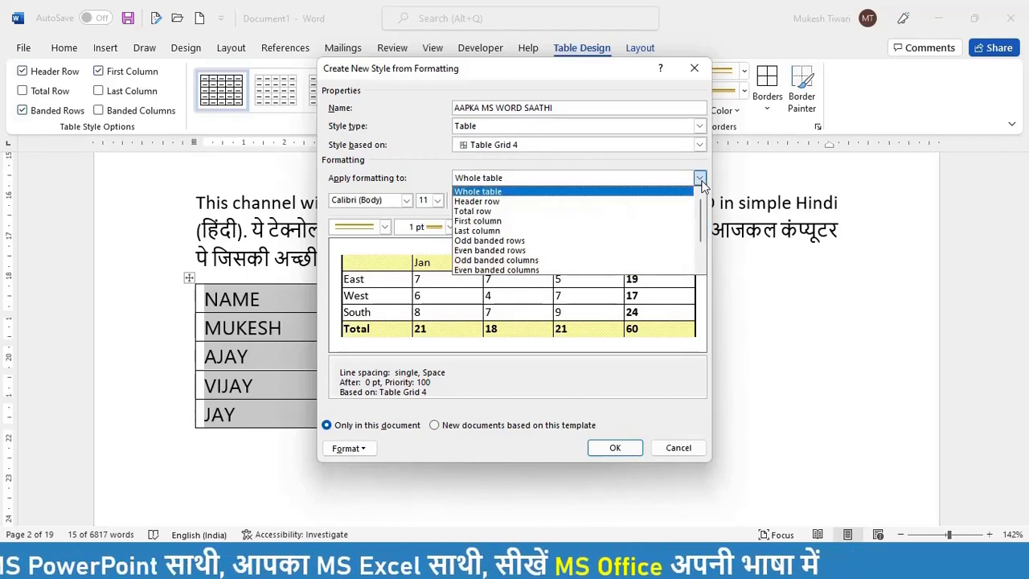
click(701, 180)
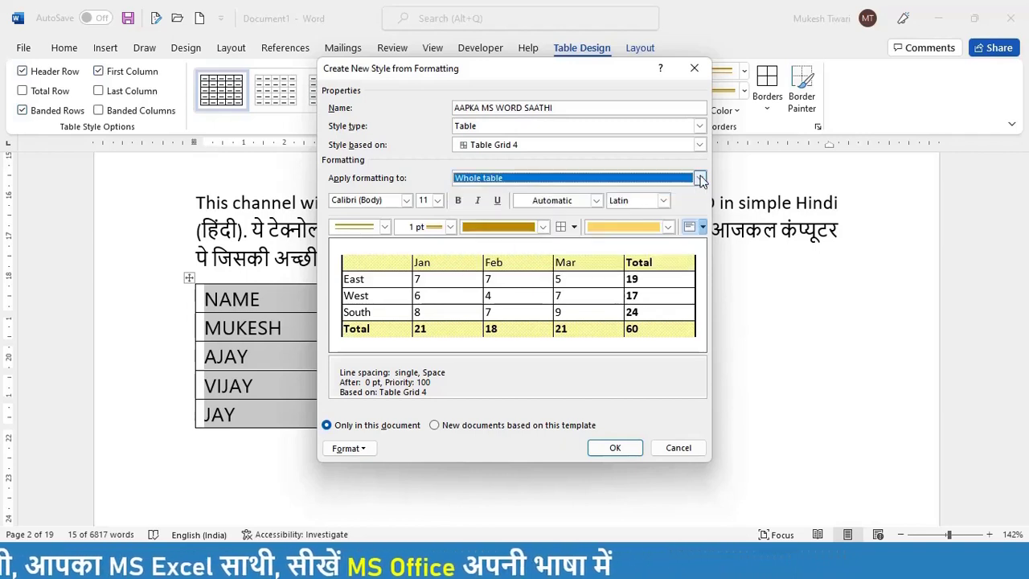
click(407, 201)
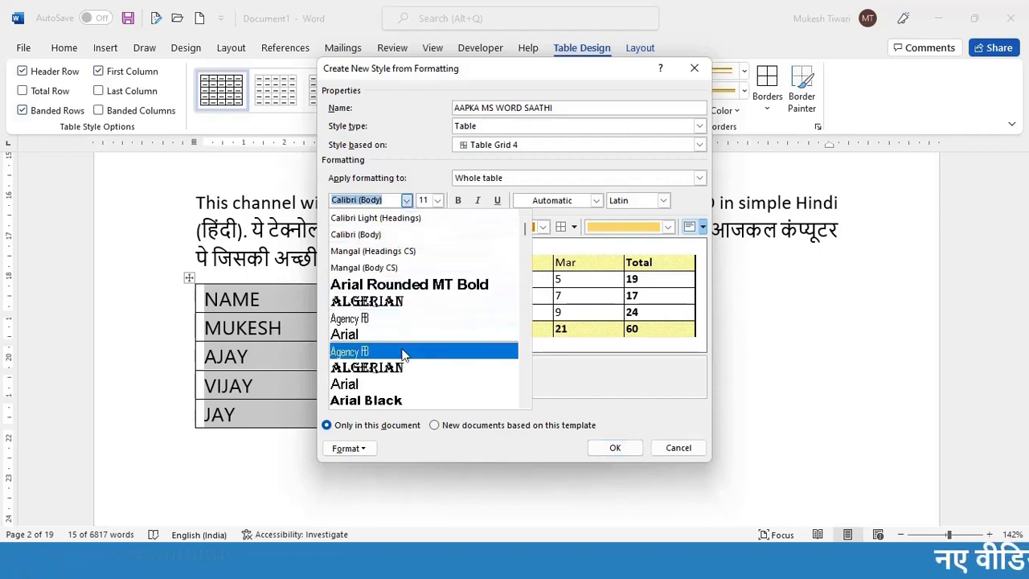
scroll(404, 354, down, 3)
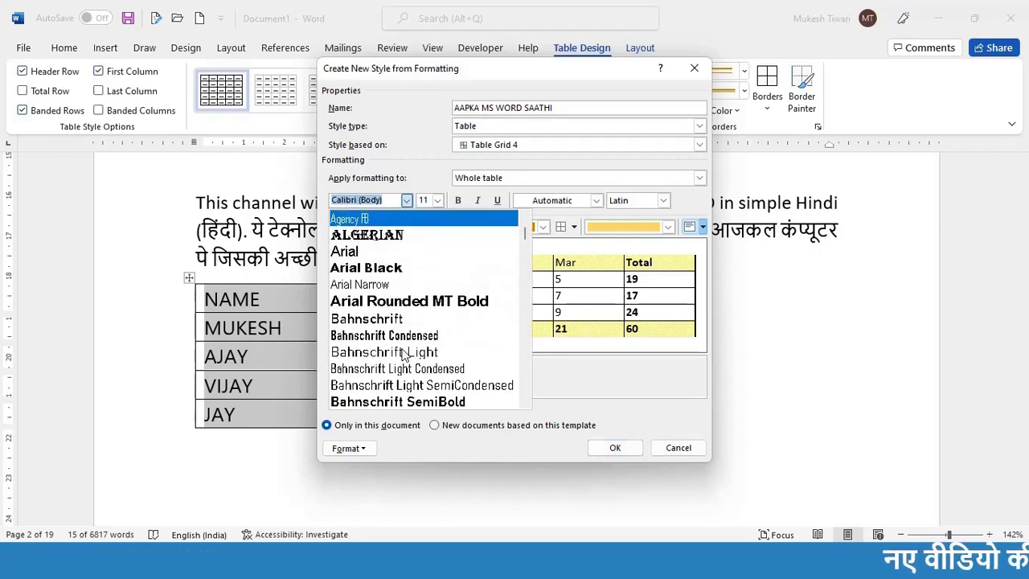
click(445, 302)
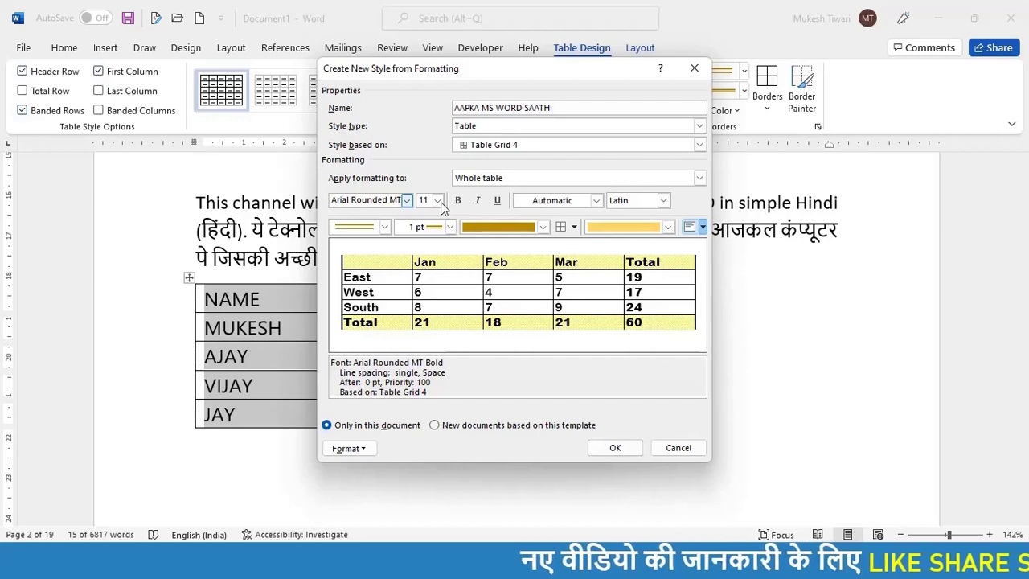
click(438, 201)
click(427, 276)
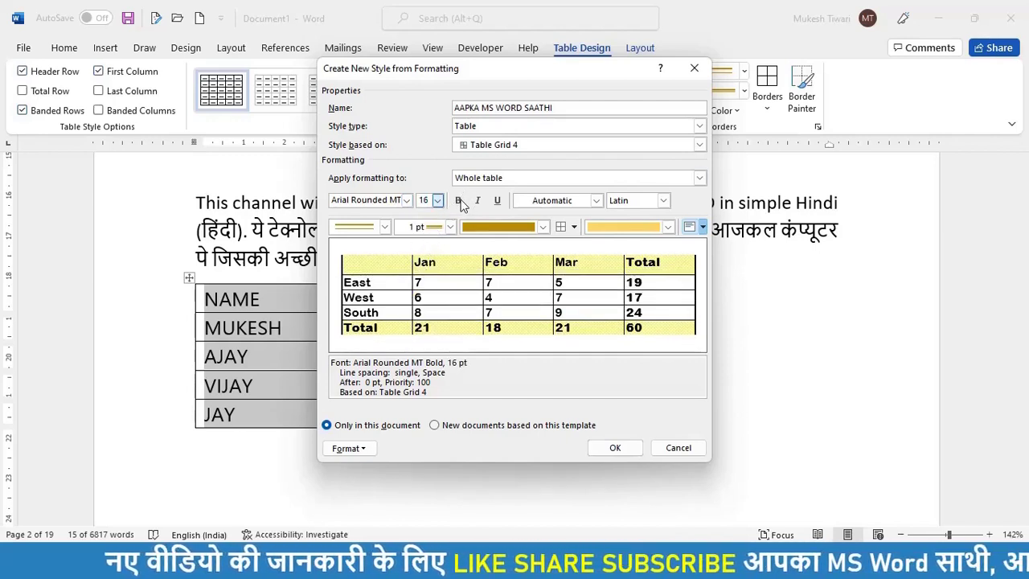
click(459, 201)
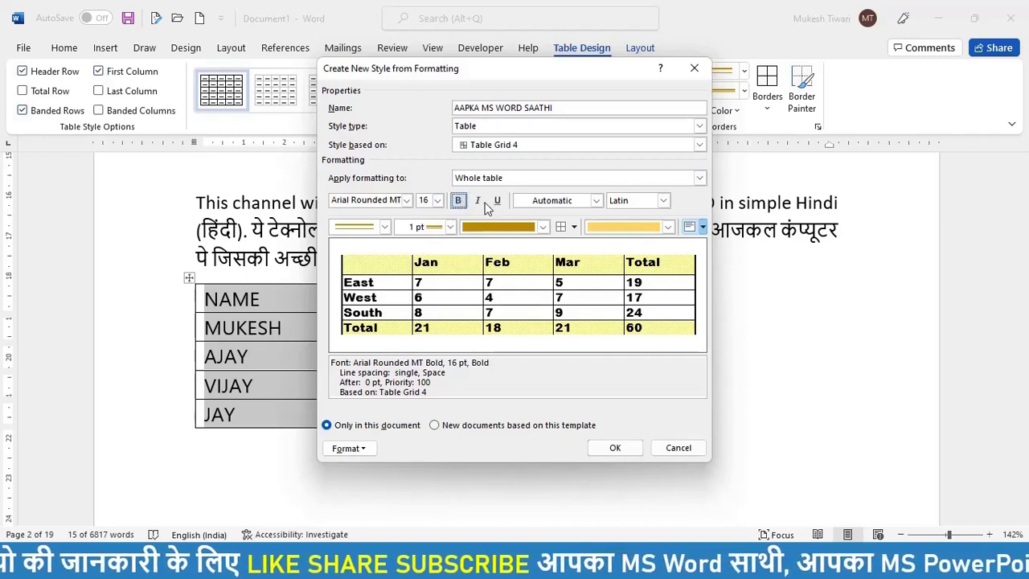
click(478, 200)
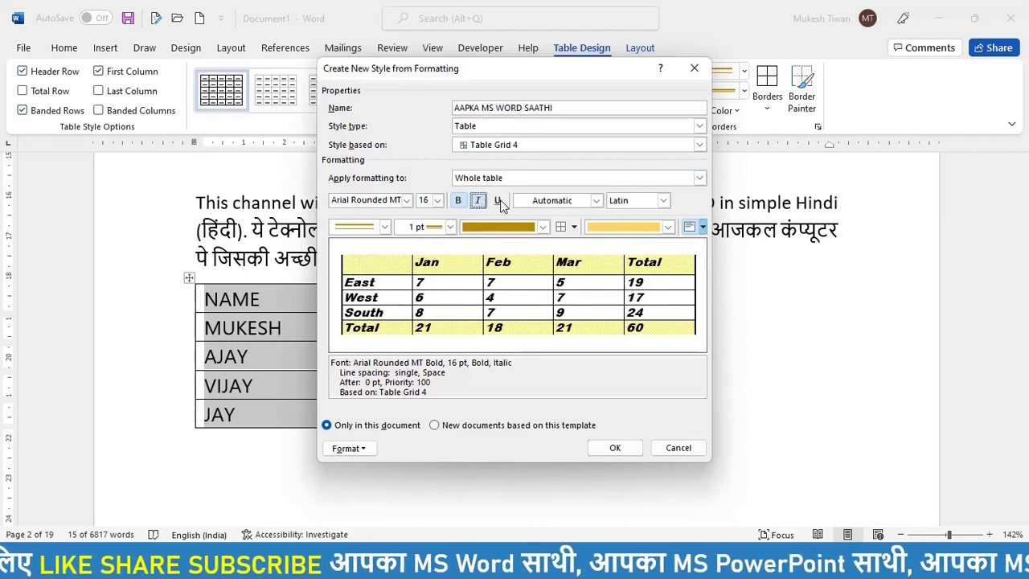
click(597, 201)
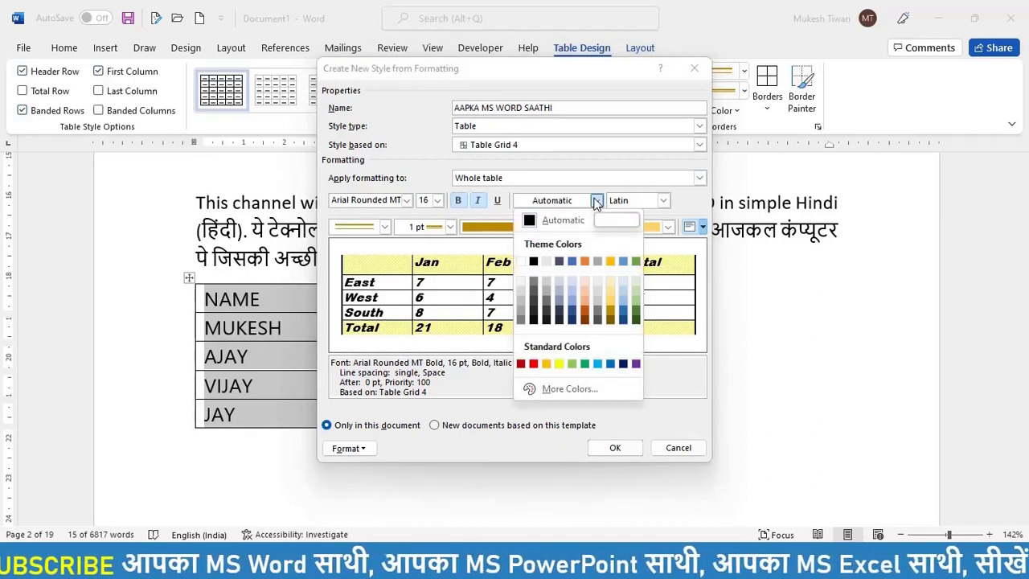
click(575, 300)
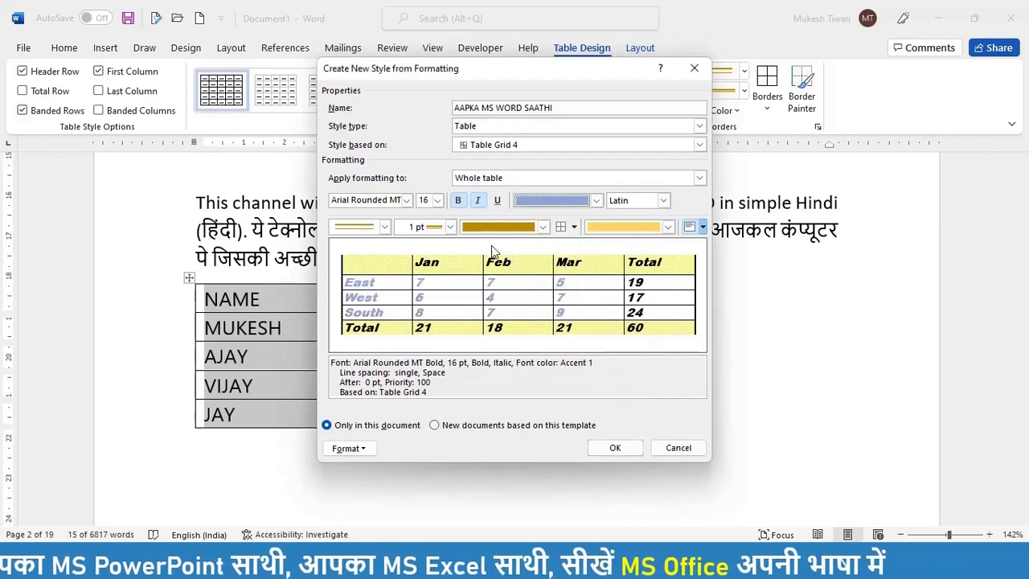
Set the border line to a thick-thin style, 1½ pt wide, in blue.
click(385, 228)
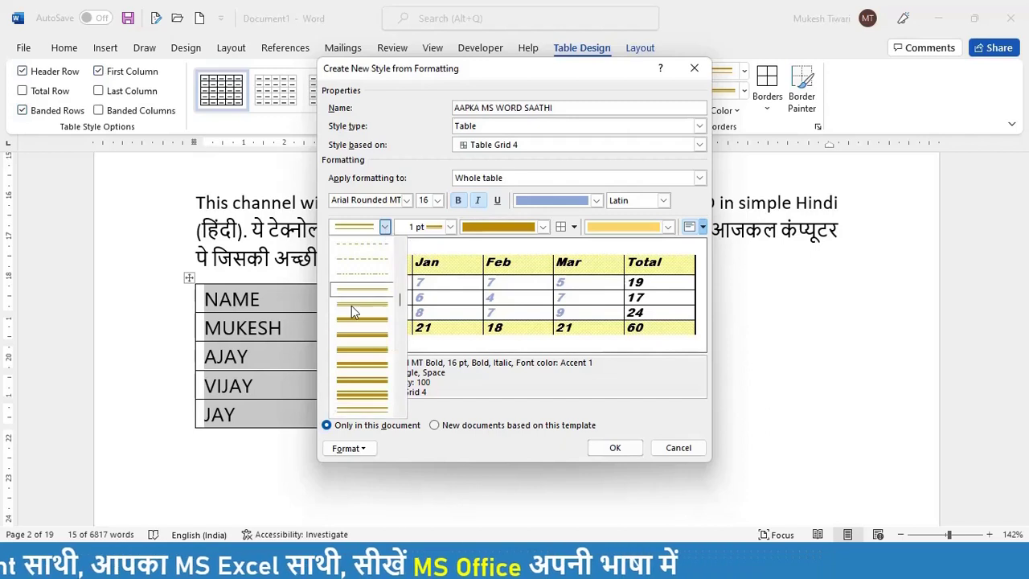
scroll(360, 342, down, 1)
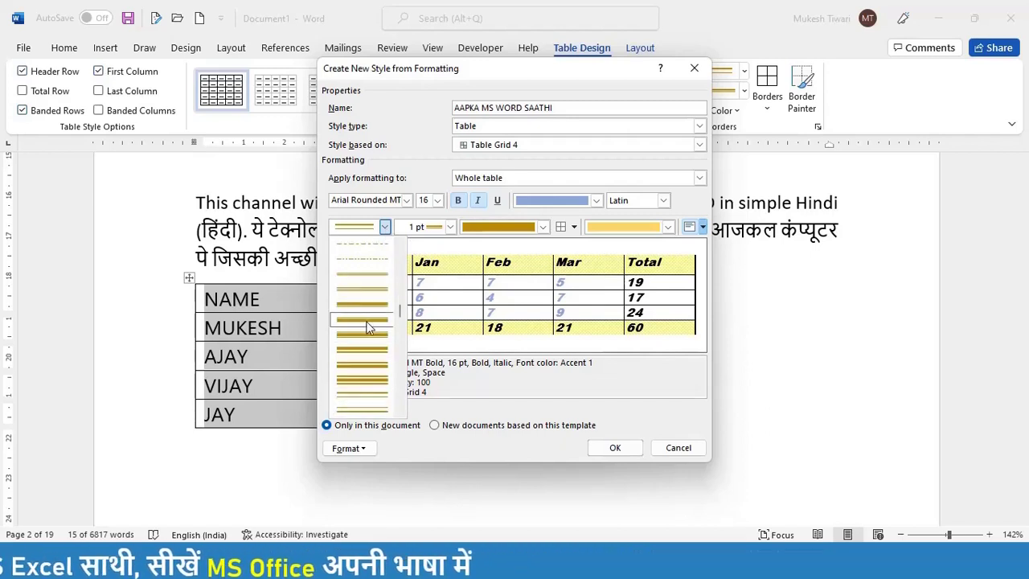
click(366, 321)
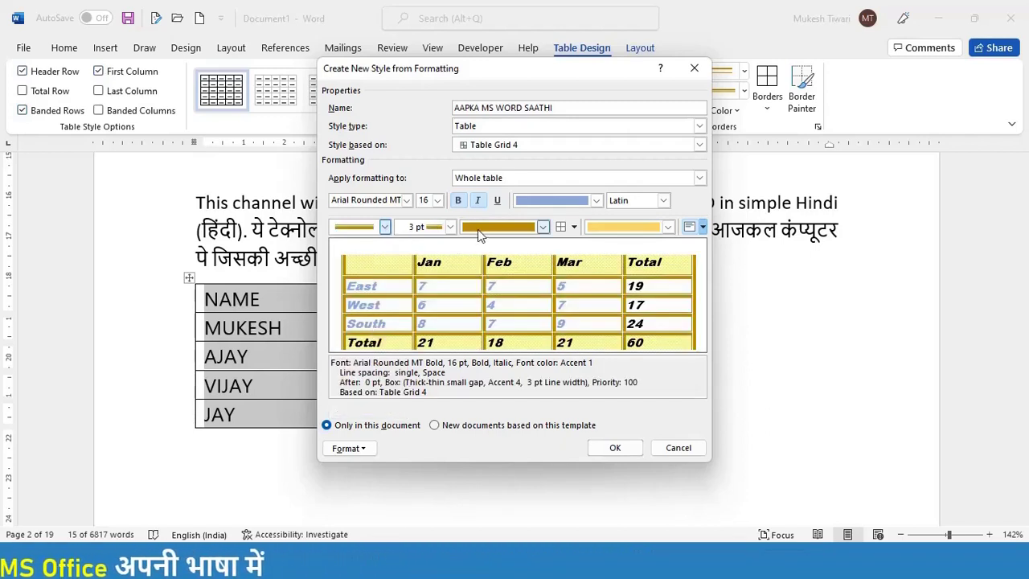
click(449, 228)
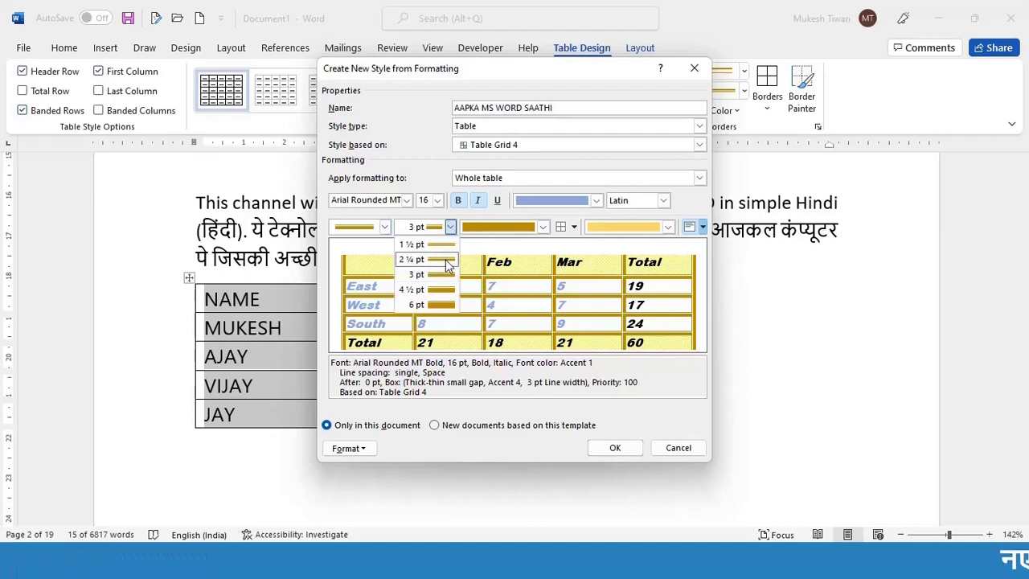
click(446, 245)
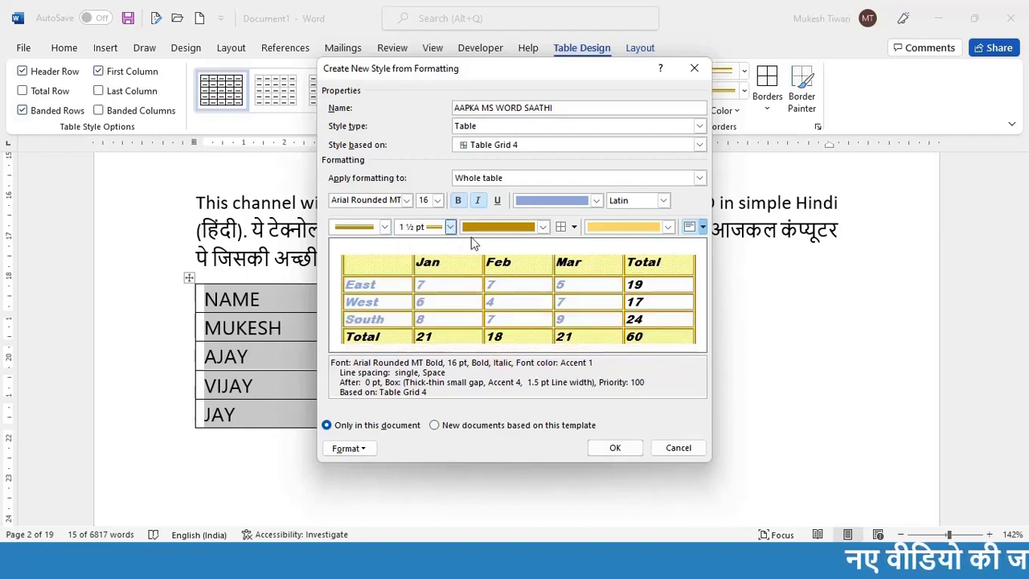
click(543, 227)
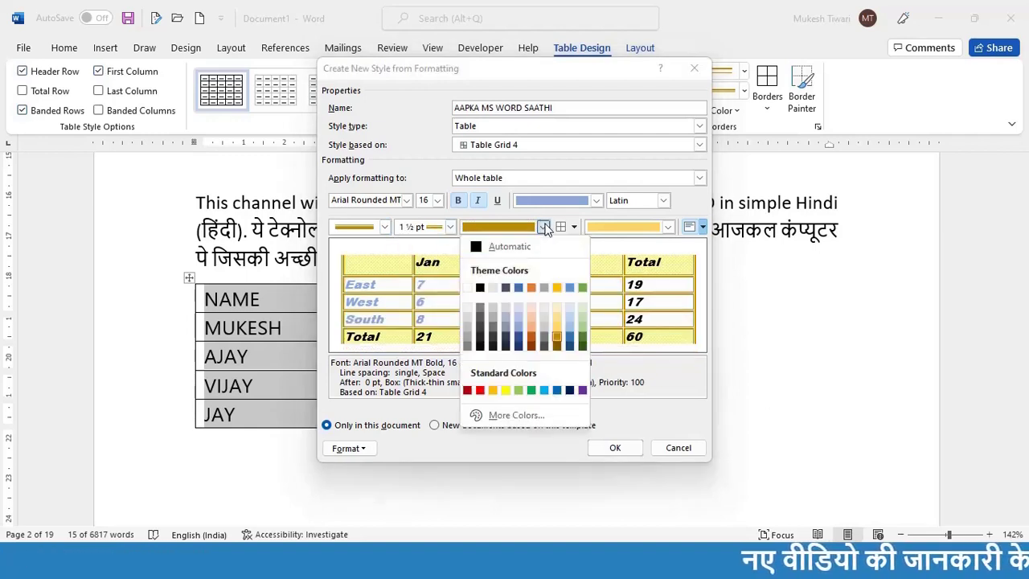
click(518, 288)
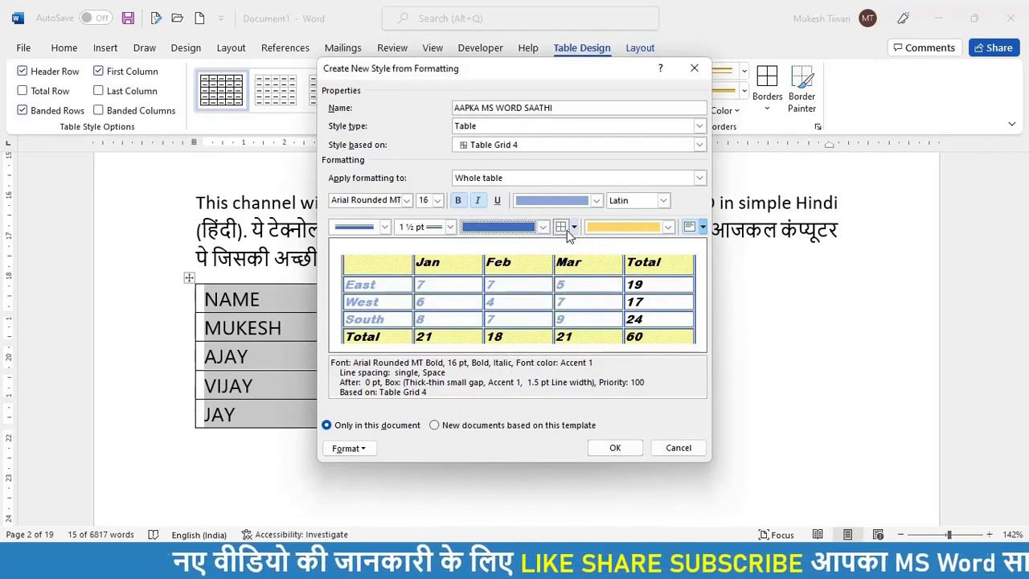
Apply these borders to every cell of the table after first clearing them.
click(573, 230)
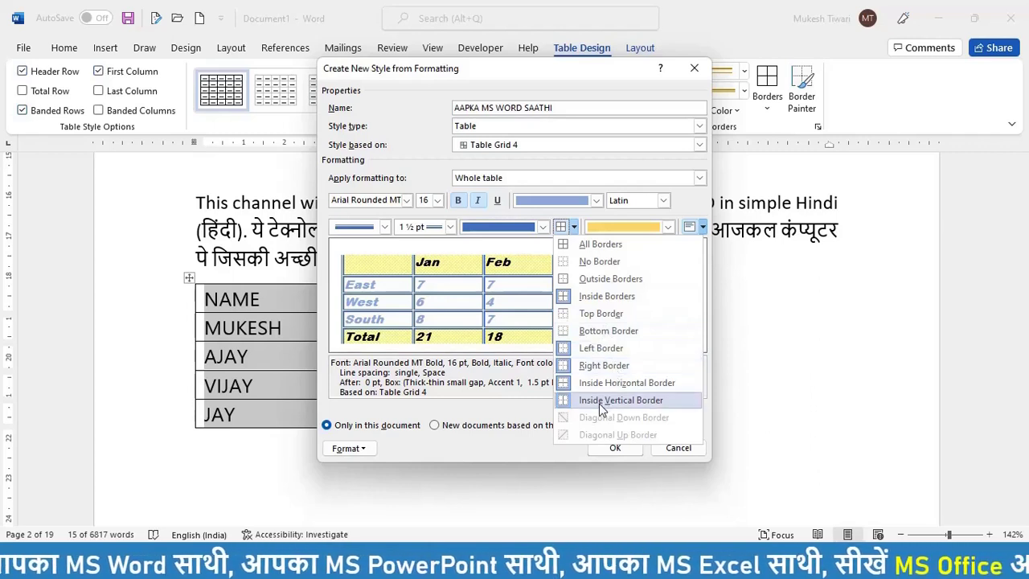
click(620, 259)
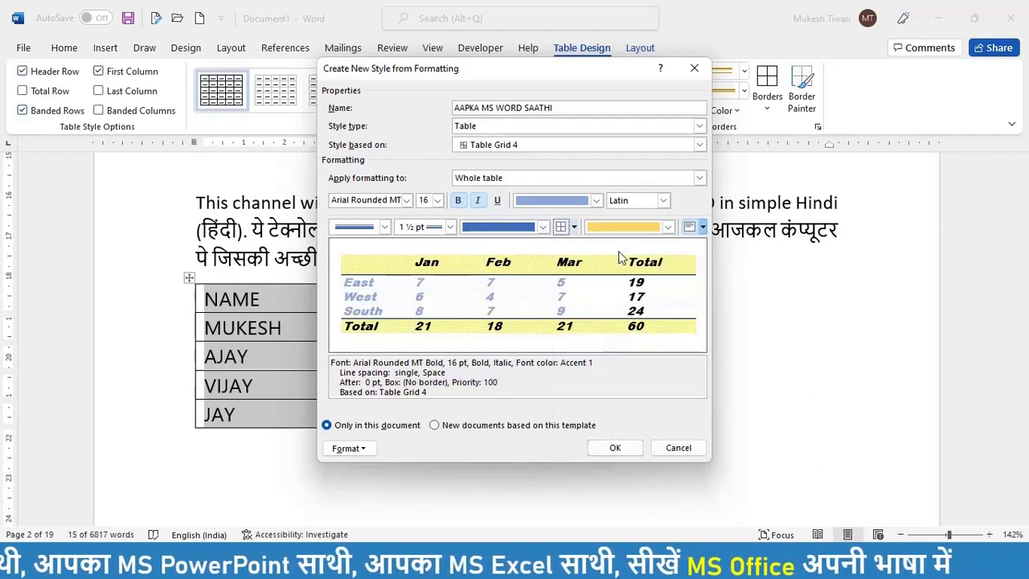
click(573, 227)
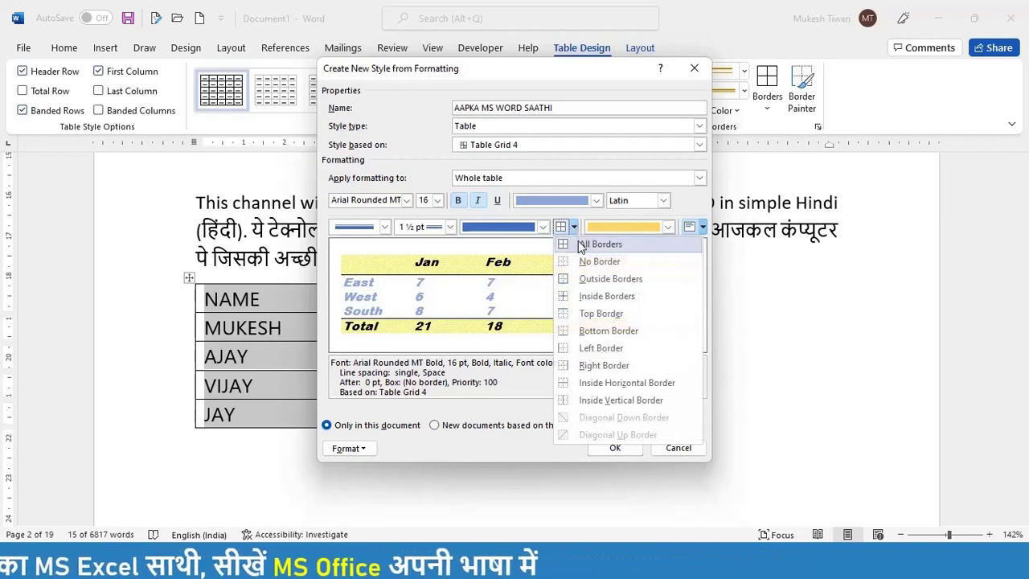
click(580, 245)
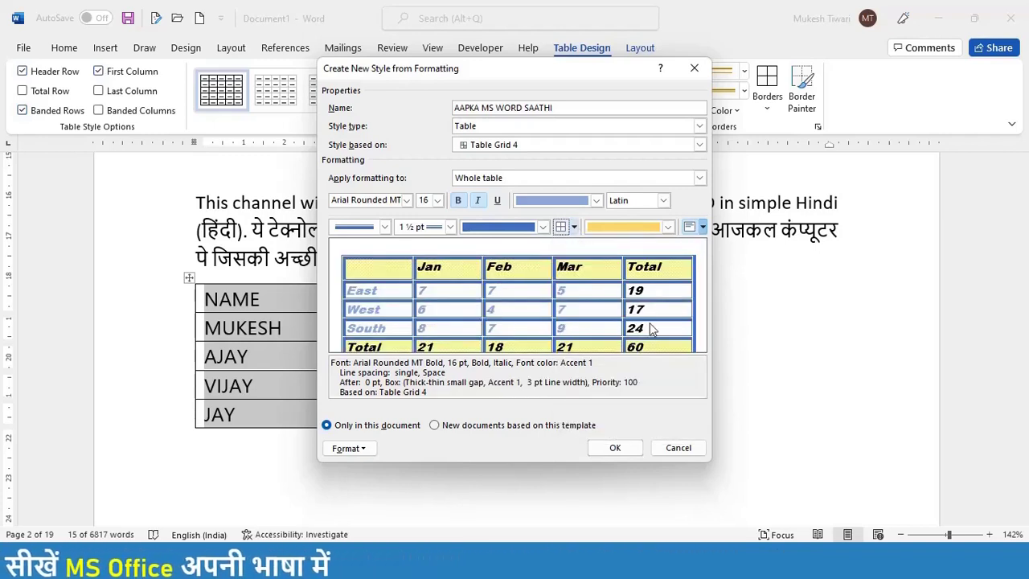
click(668, 227)
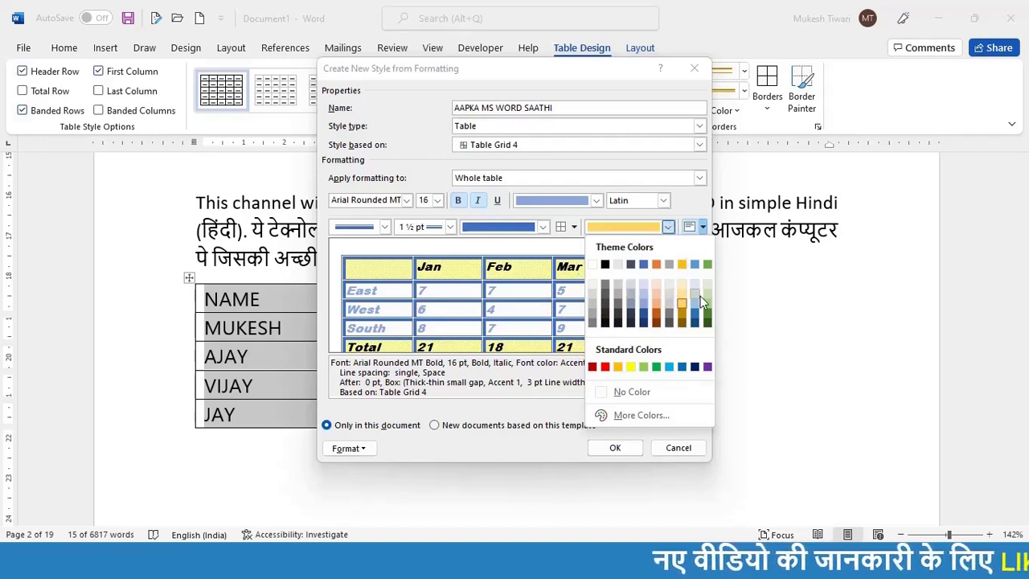
Shade the cells pale grey (Background 2) after trying red and light gold.
click(605, 367)
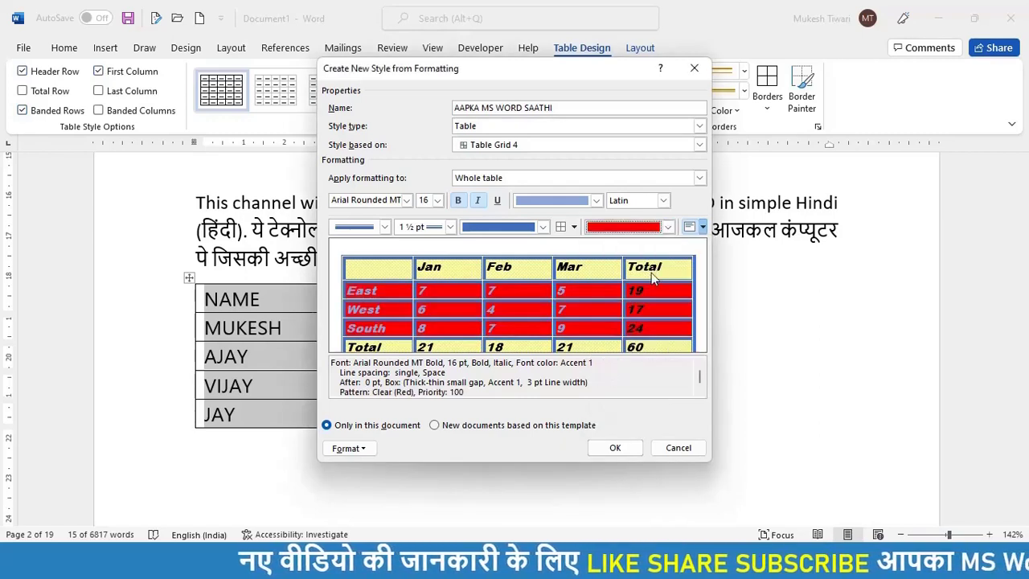
click(667, 226)
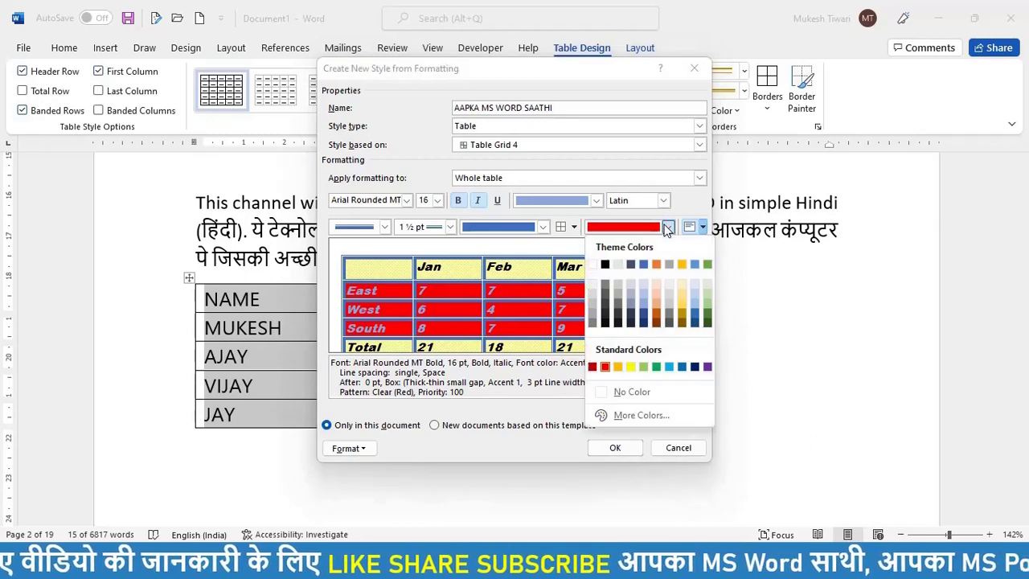
click(681, 302)
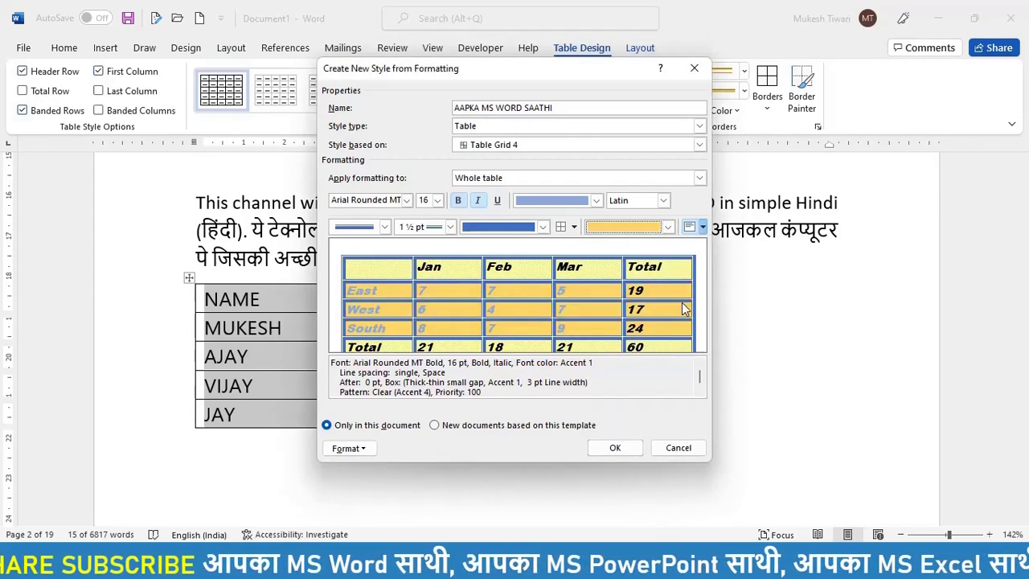
click(667, 227)
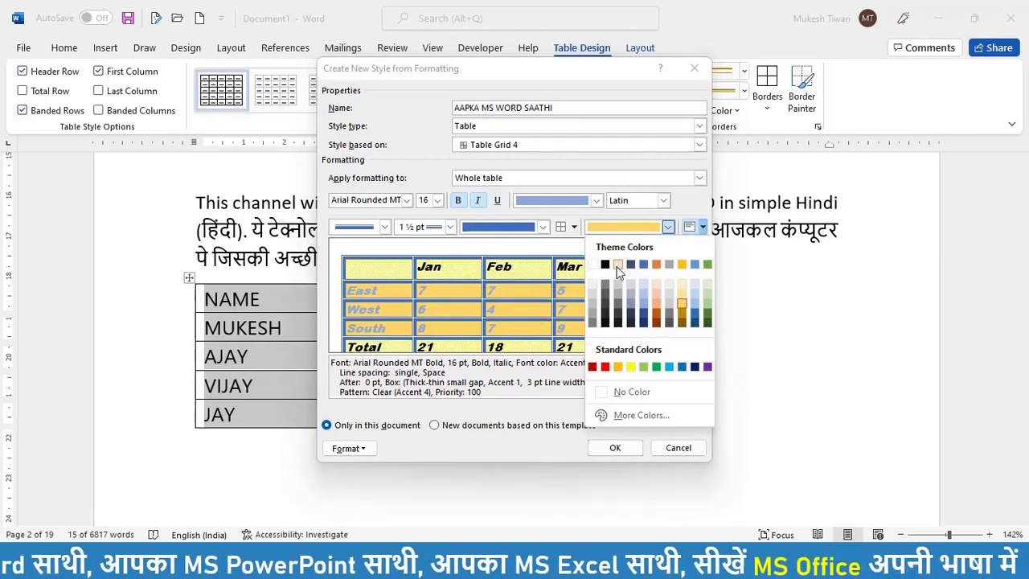
click(617, 267)
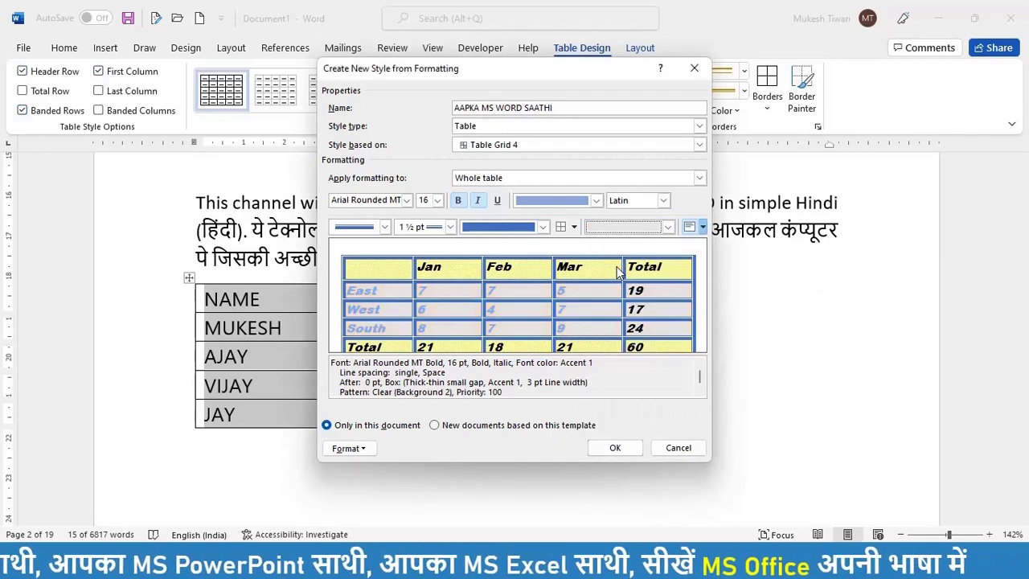
Set the cell text alignment to Align Center after briefly trying top centre.
click(702, 228)
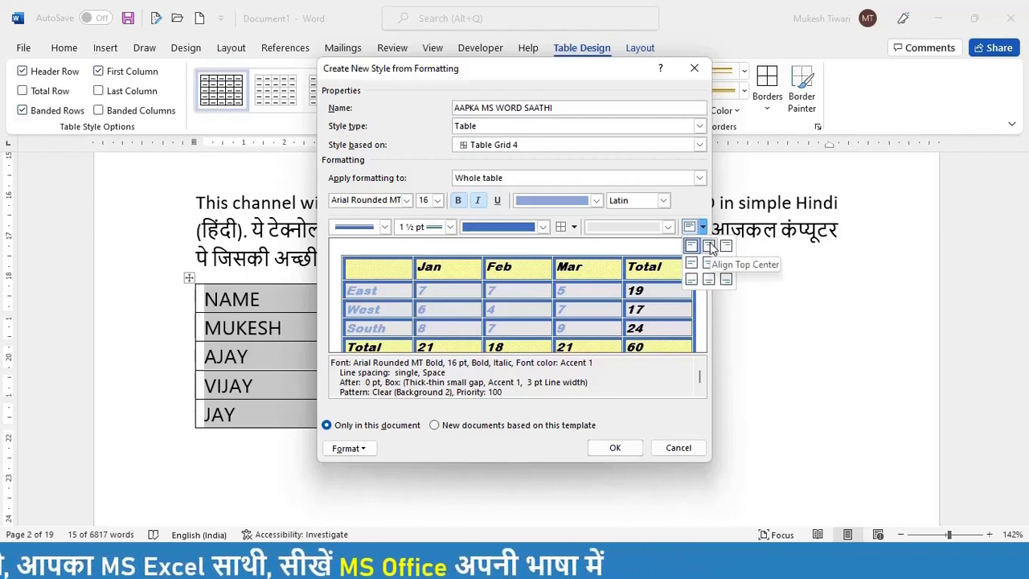
click(709, 245)
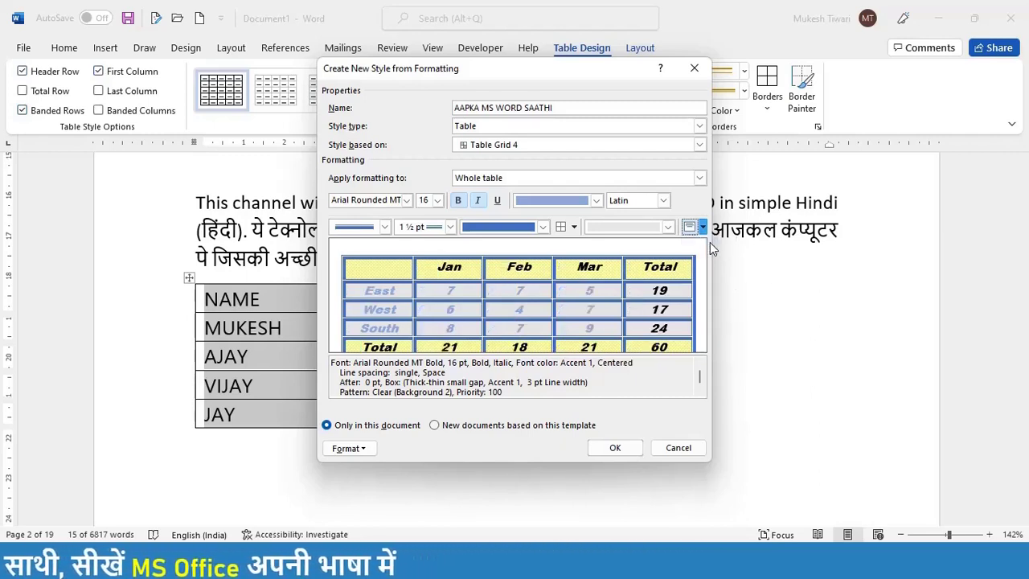
click(704, 228)
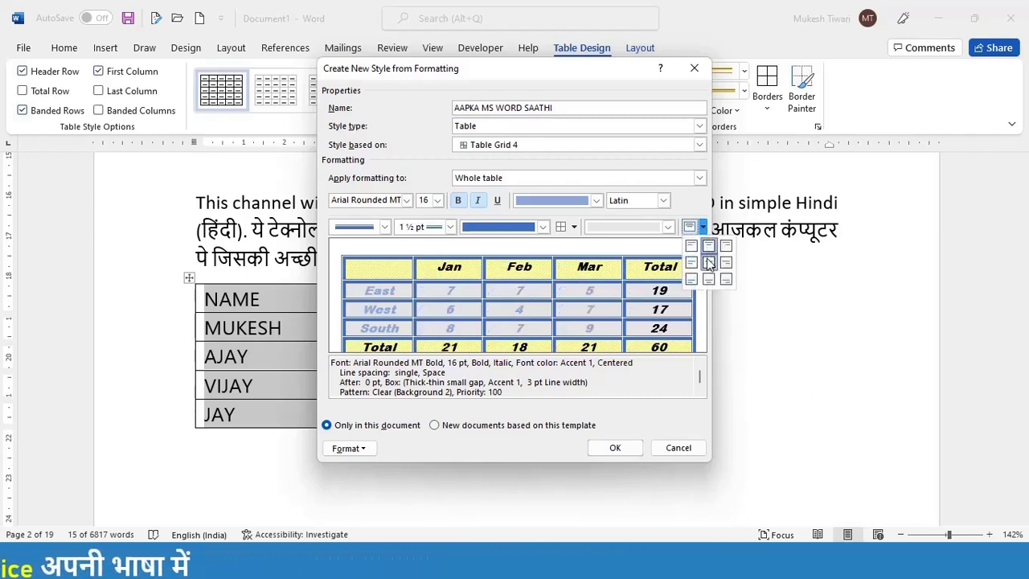
click(708, 262)
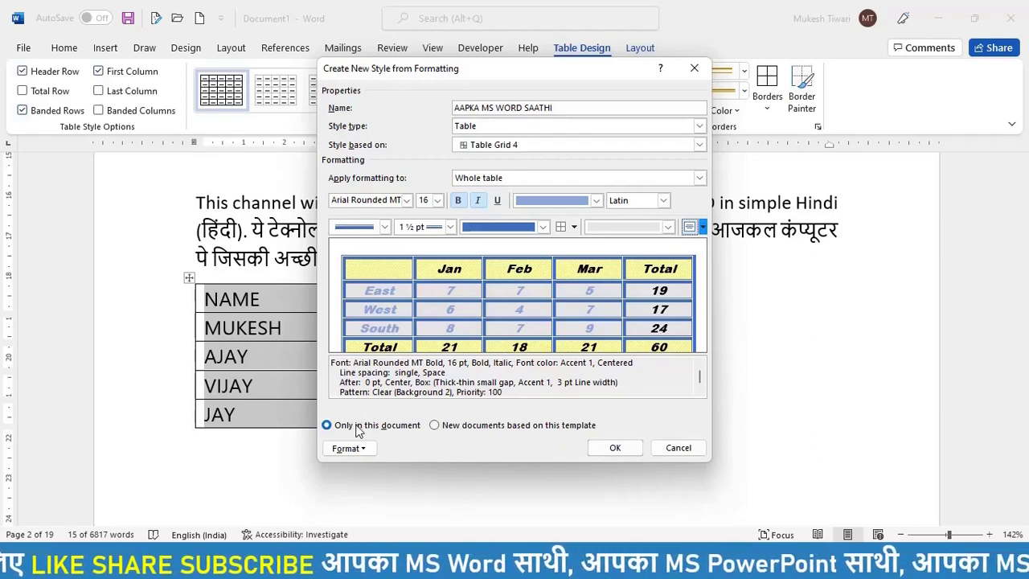
Save the style for new documents from this template; review Borders and Shading without keeping changes.
click(435, 426)
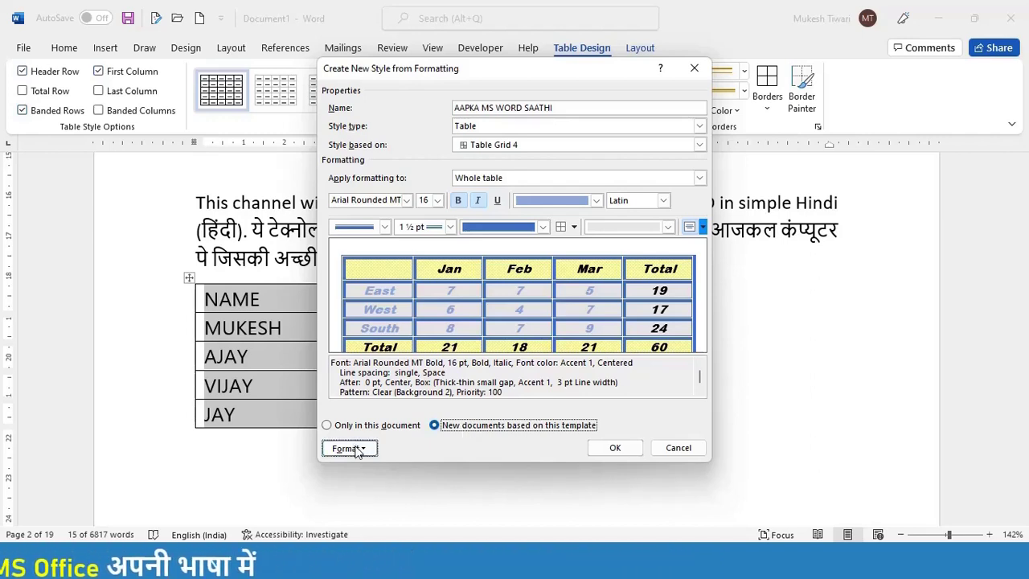
click(358, 452)
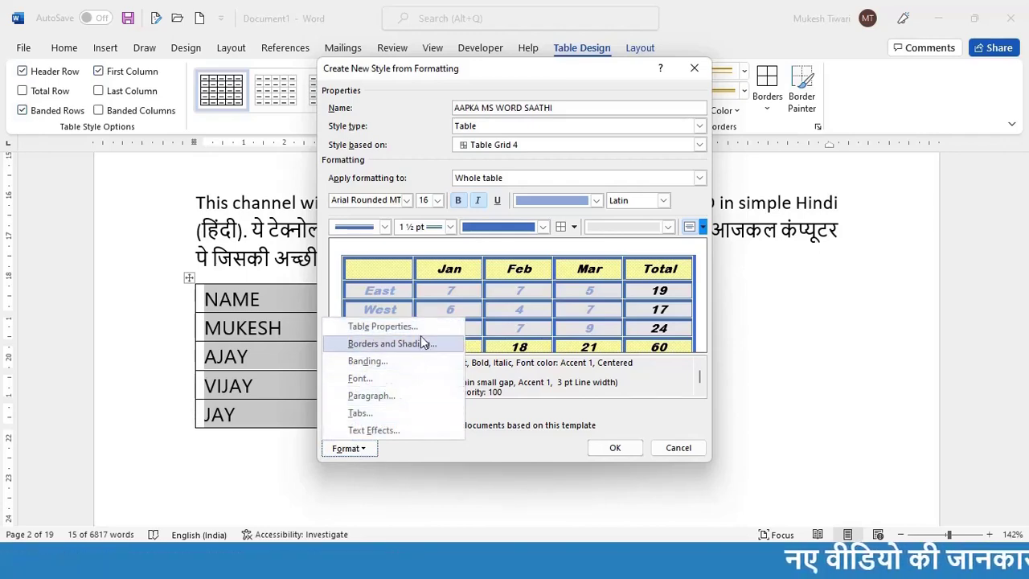
click(420, 344)
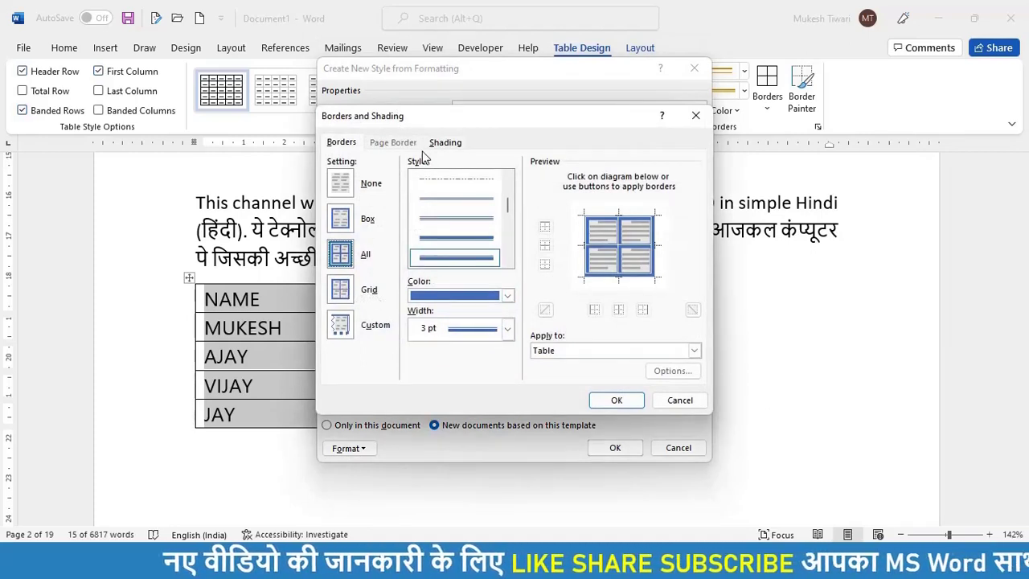
click(507, 296)
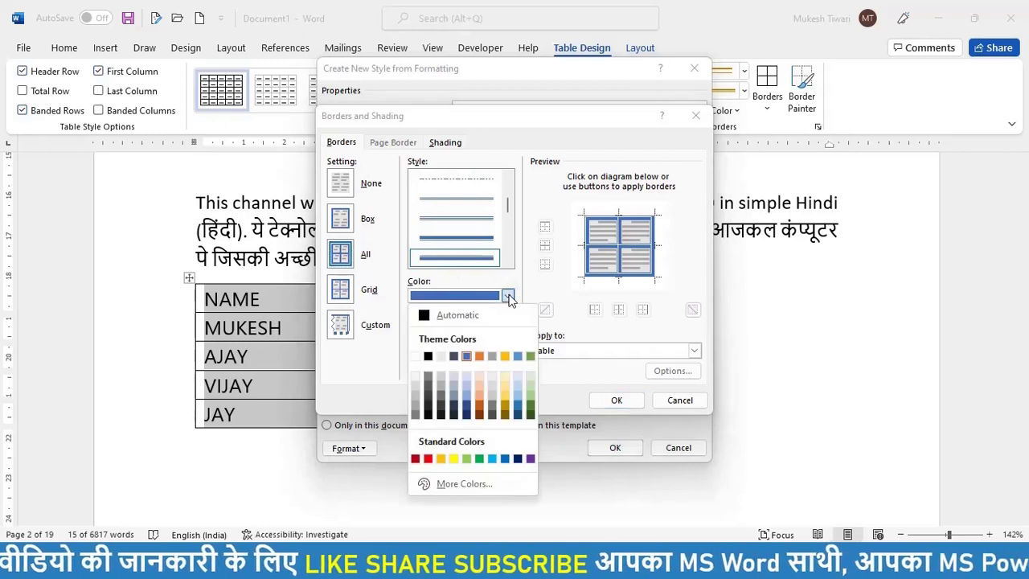
click(507, 296)
click(675, 352)
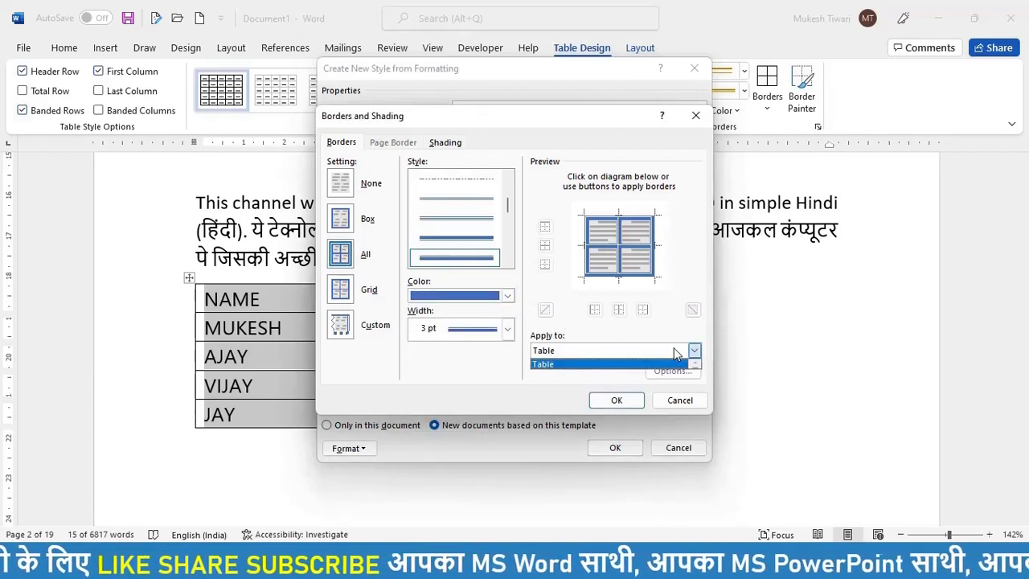
click(618, 310)
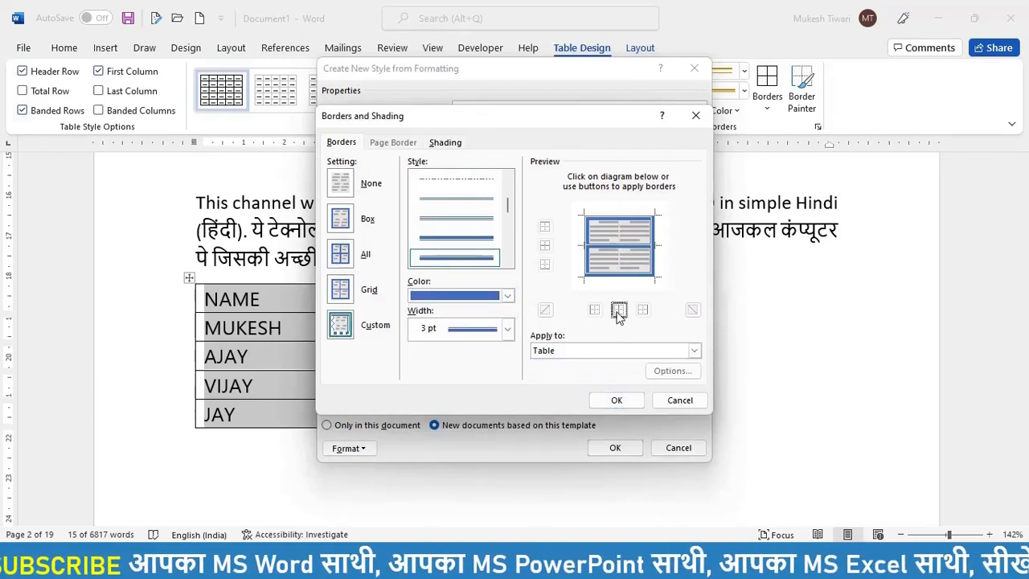
click(677, 402)
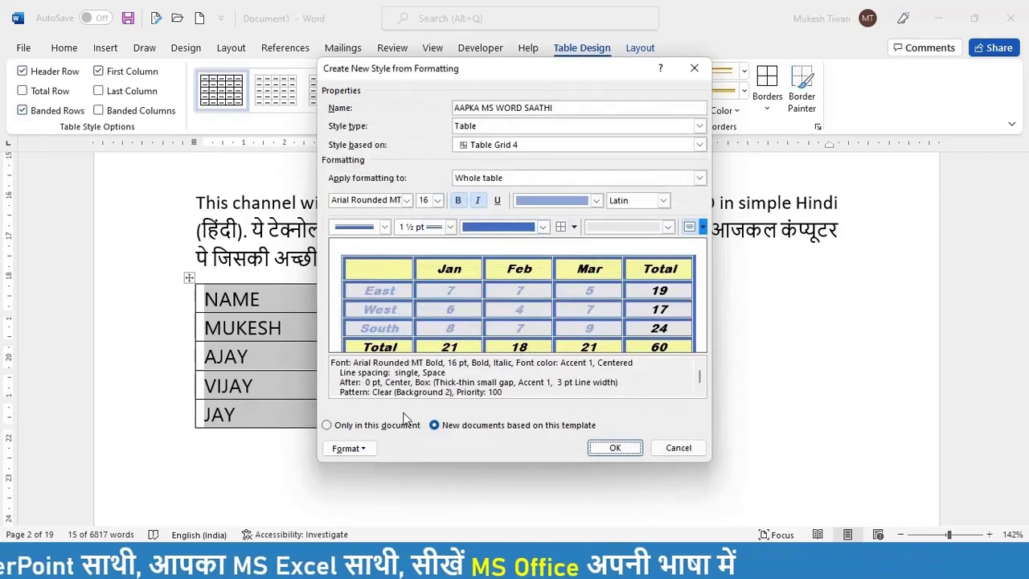
Review the style's font settings unchanged, then confirm creation of the AAPKA MS WORD SAATHI style.
click(348, 453)
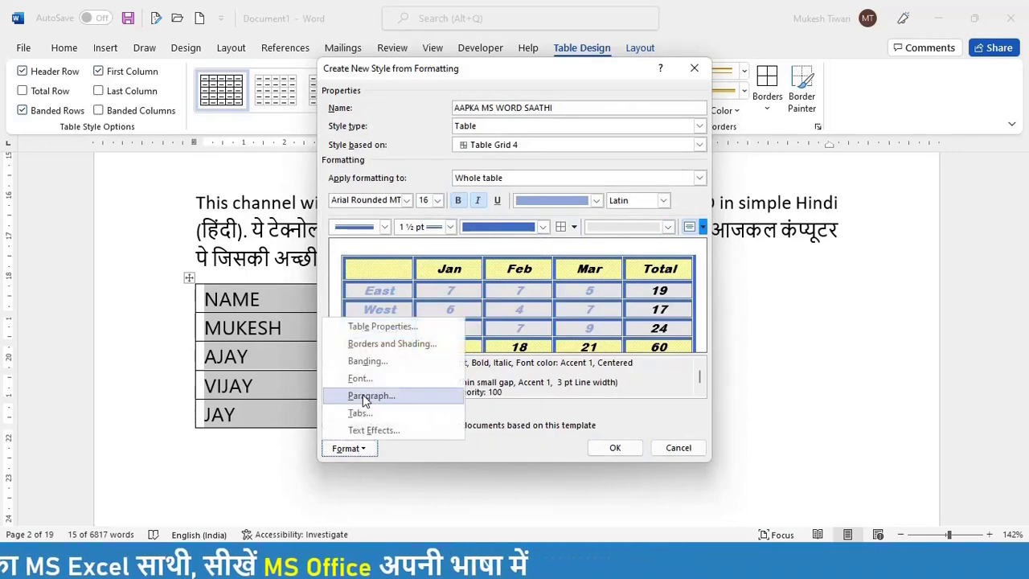
click(382, 376)
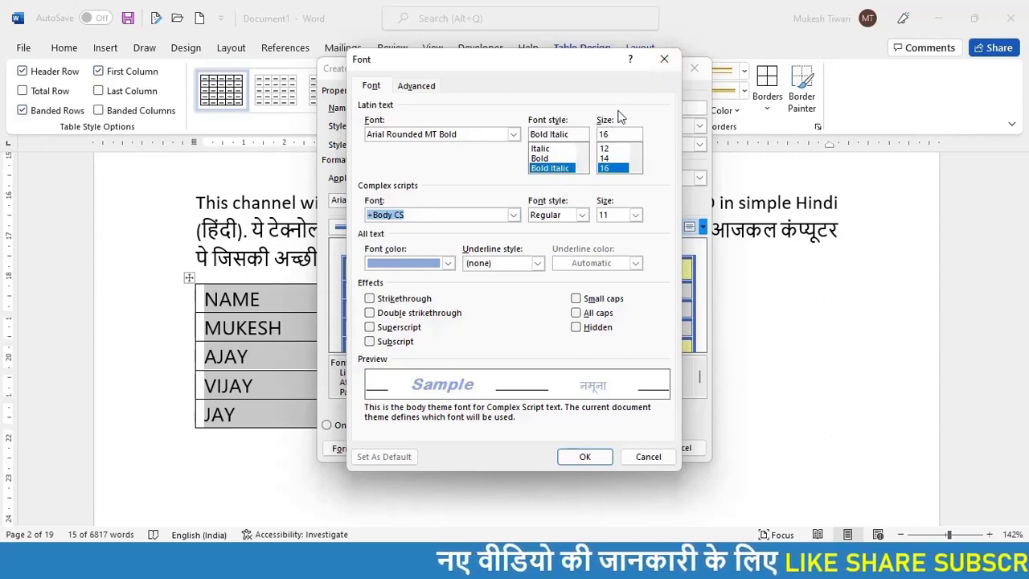
click(664, 62)
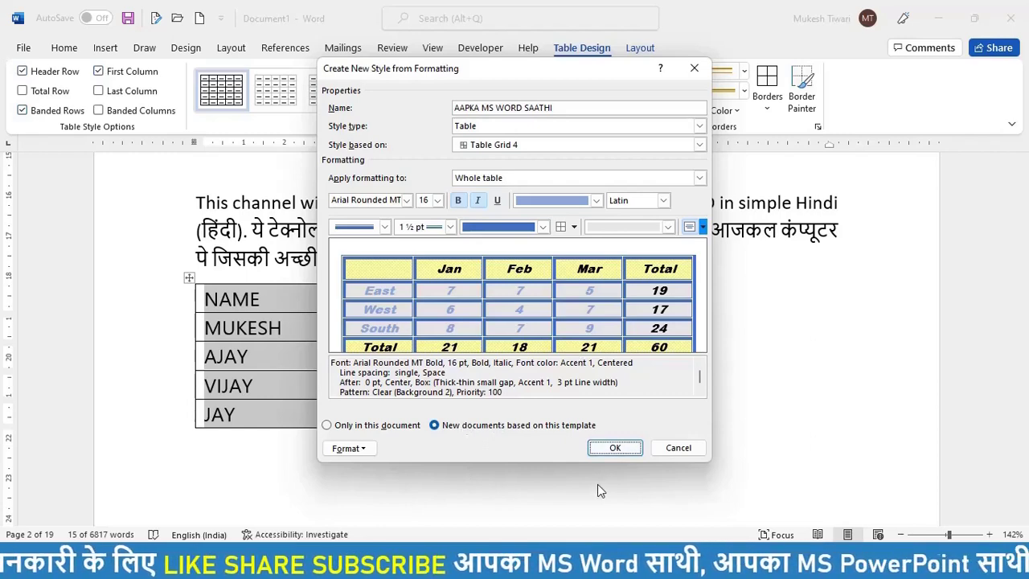
click(620, 449)
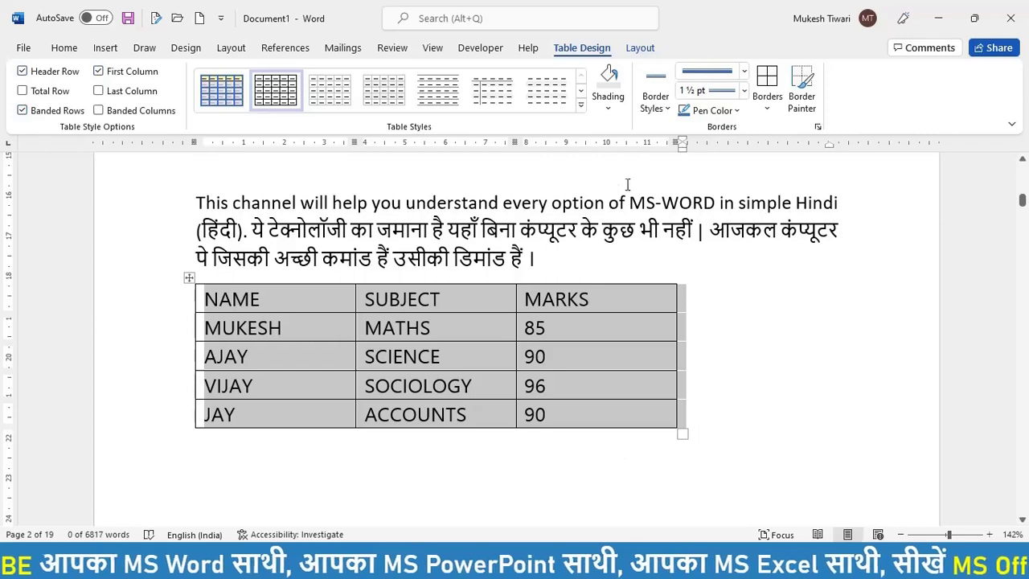
Pick the custom AAPKA MS WORD SAATHI thumbnail from the gallery, then reselect the marks table.
click(580, 104)
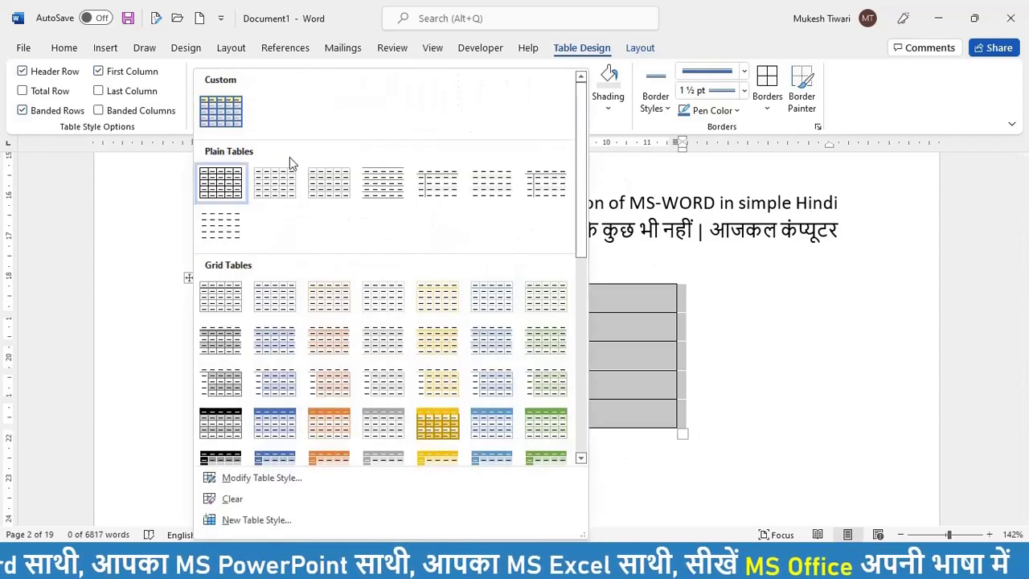
click(222, 114)
click(718, 374)
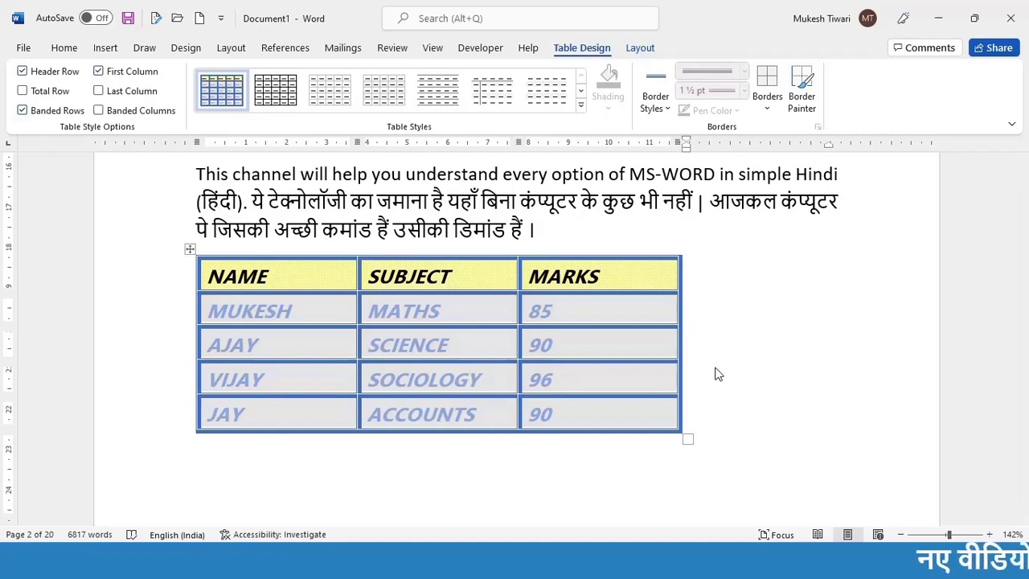
click(190, 250)
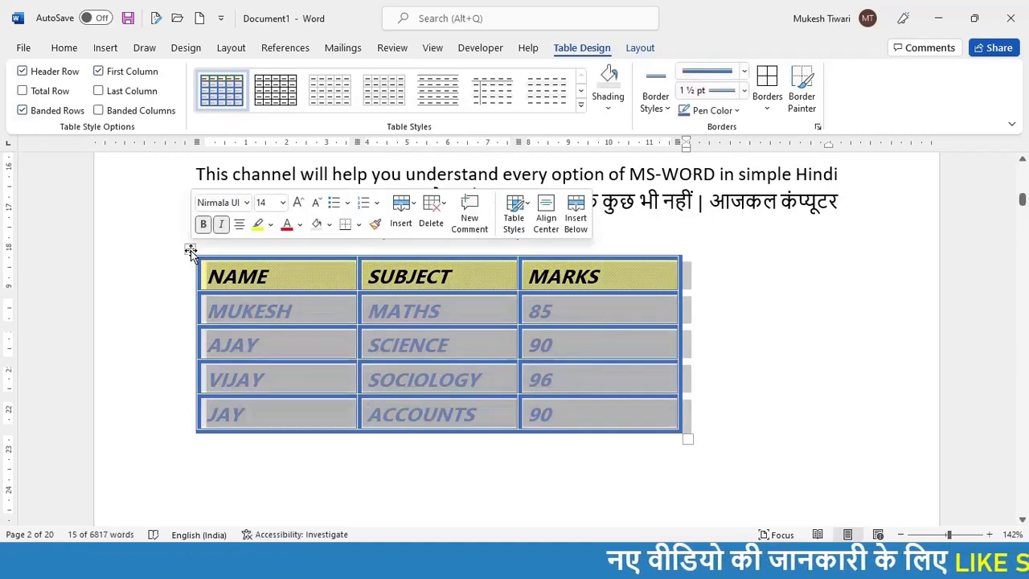
Clear all table styling from the marks table, leaving it plain.
click(582, 106)
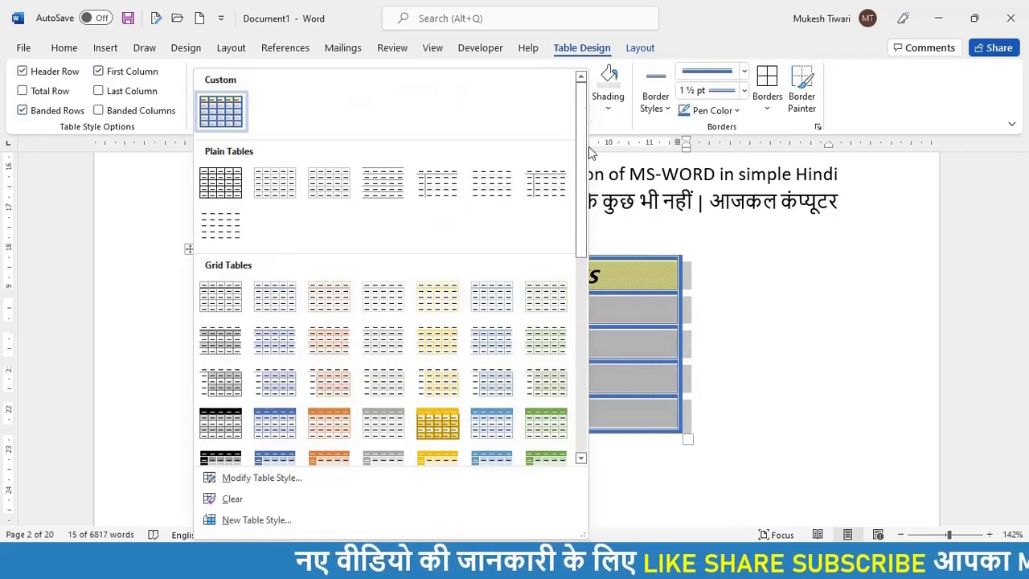
click(582, 432)
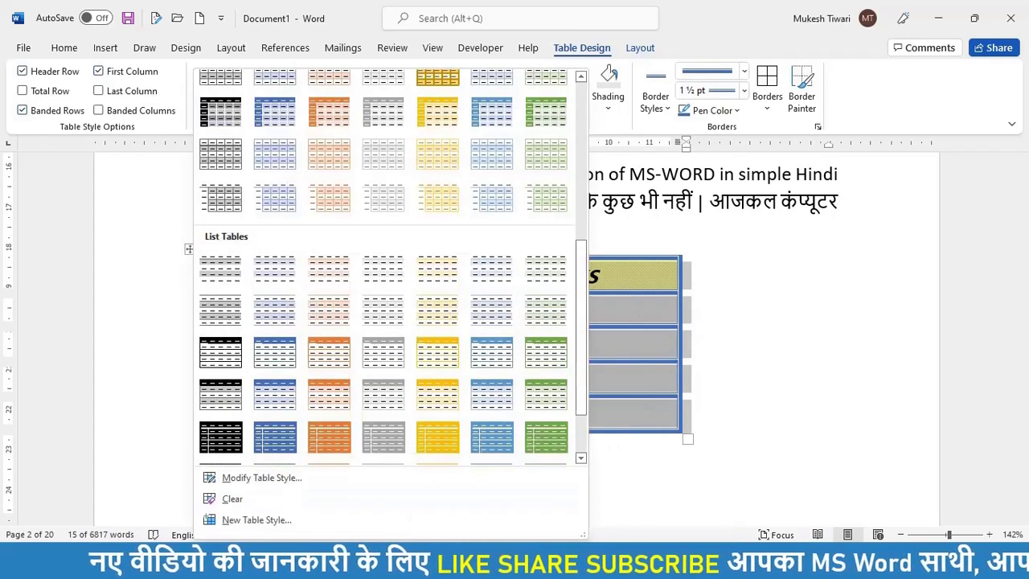
click(233, 498)
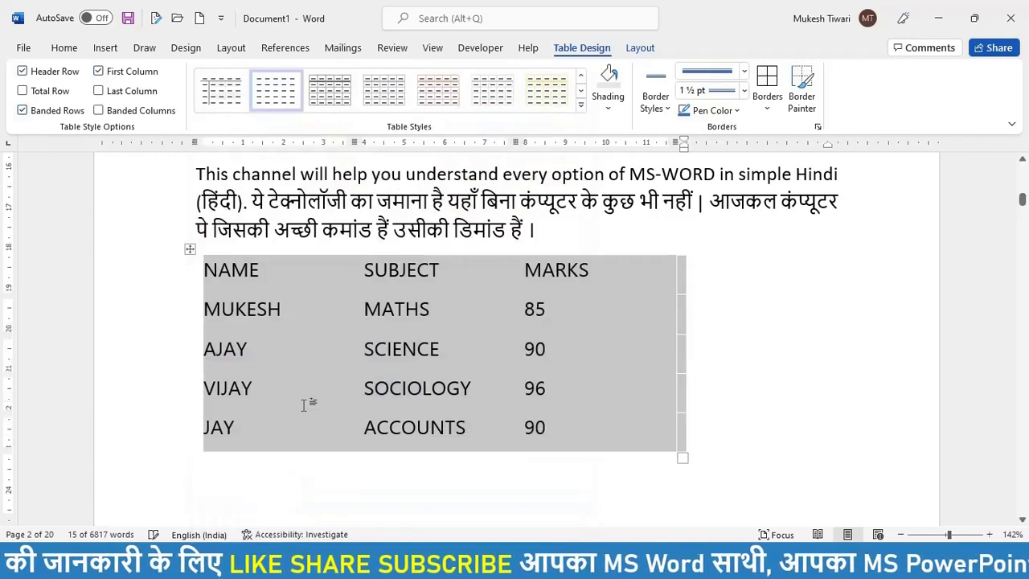
Reapply the custom AAPKA MS WORD SAATHI style to the marks table.
click(582, 106)
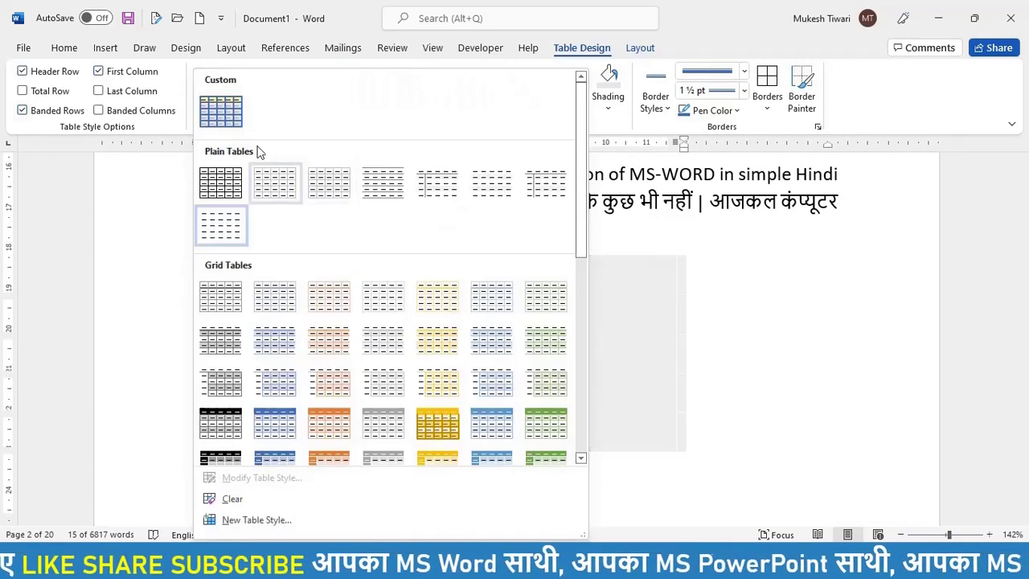
click(222, 119)
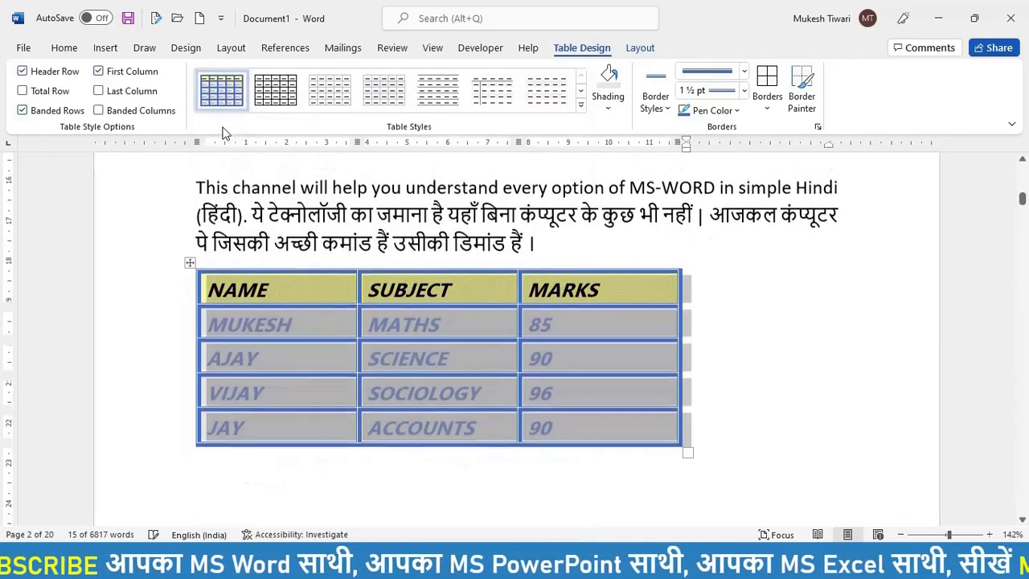
click(580, 106)
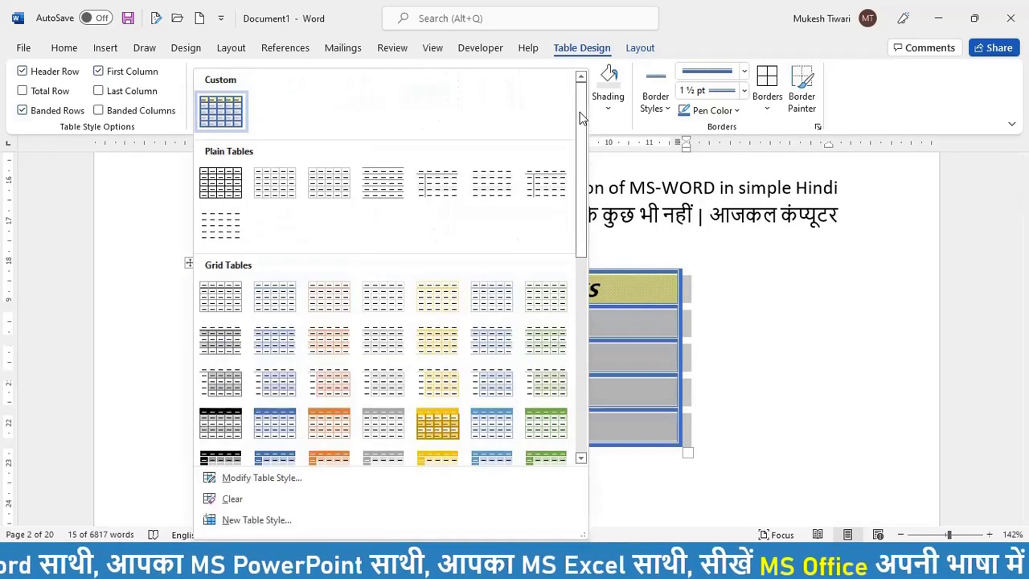
Delete the AAPKA MS WORD SAATHI table style from the document and confirm.
right_click(237, 122)
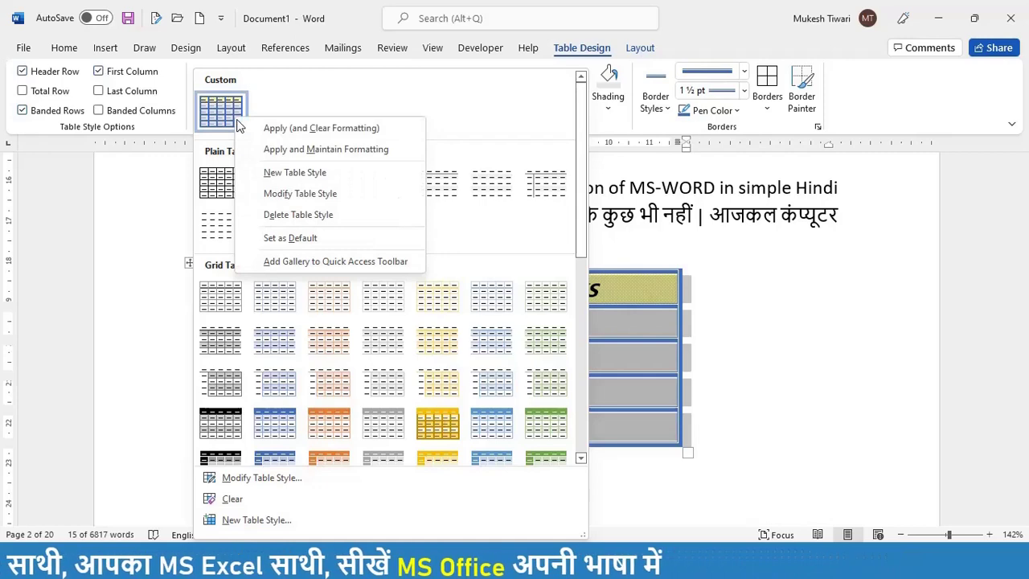
click(275, 215)
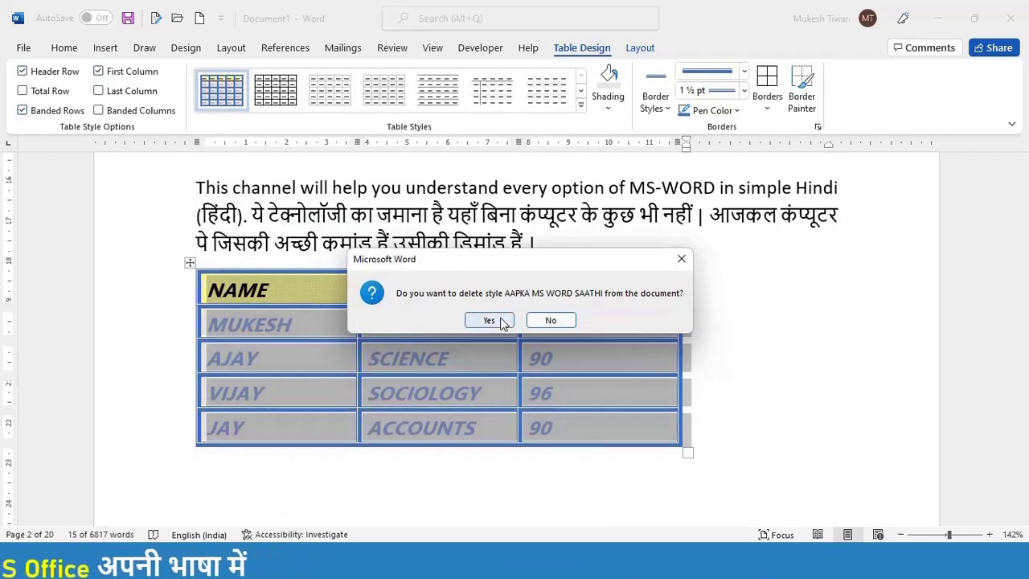
click(490, 320)
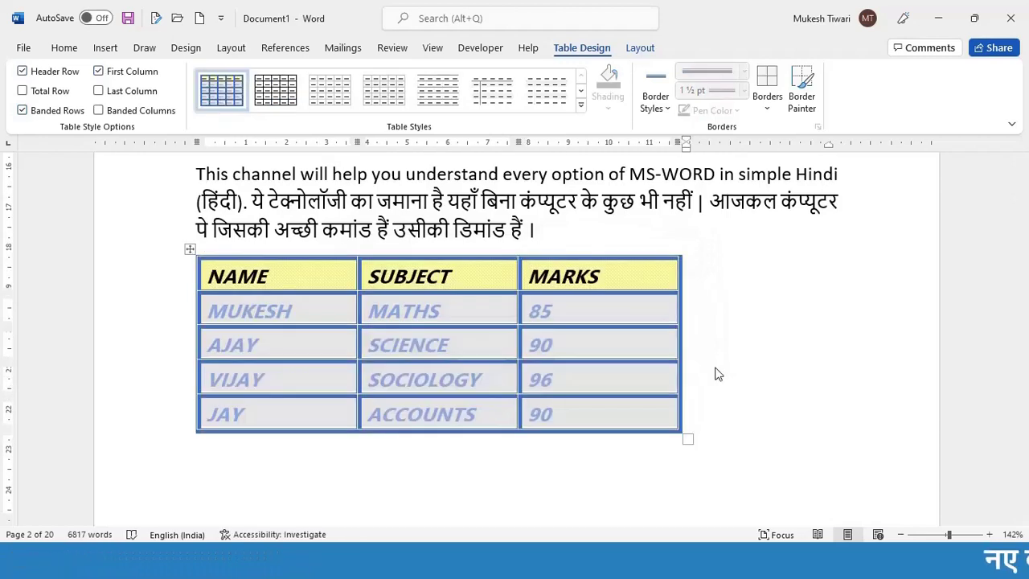